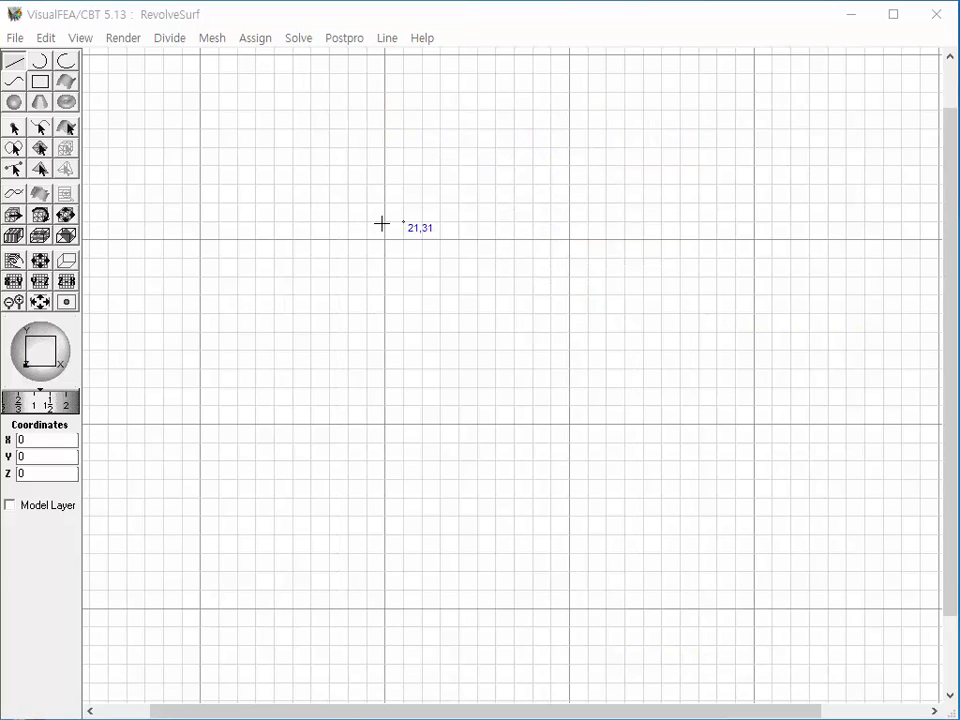
- Draw an S-shaped curve through the points (29,33), (31,28), (28,22), (26,17) and (28,13)
click(15, 80)
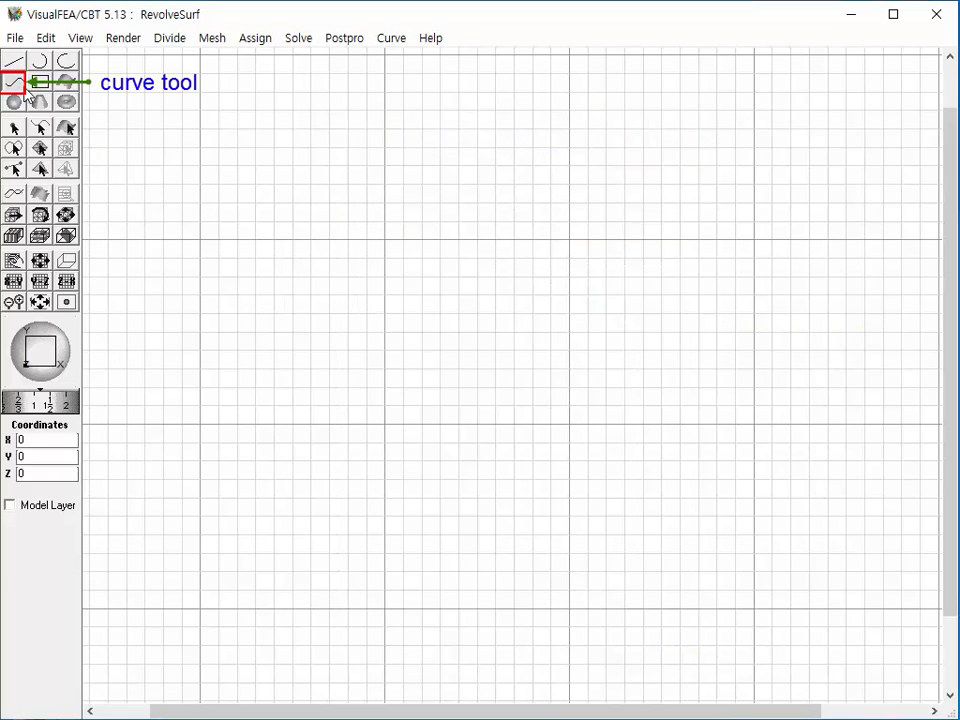
click(551, 185)
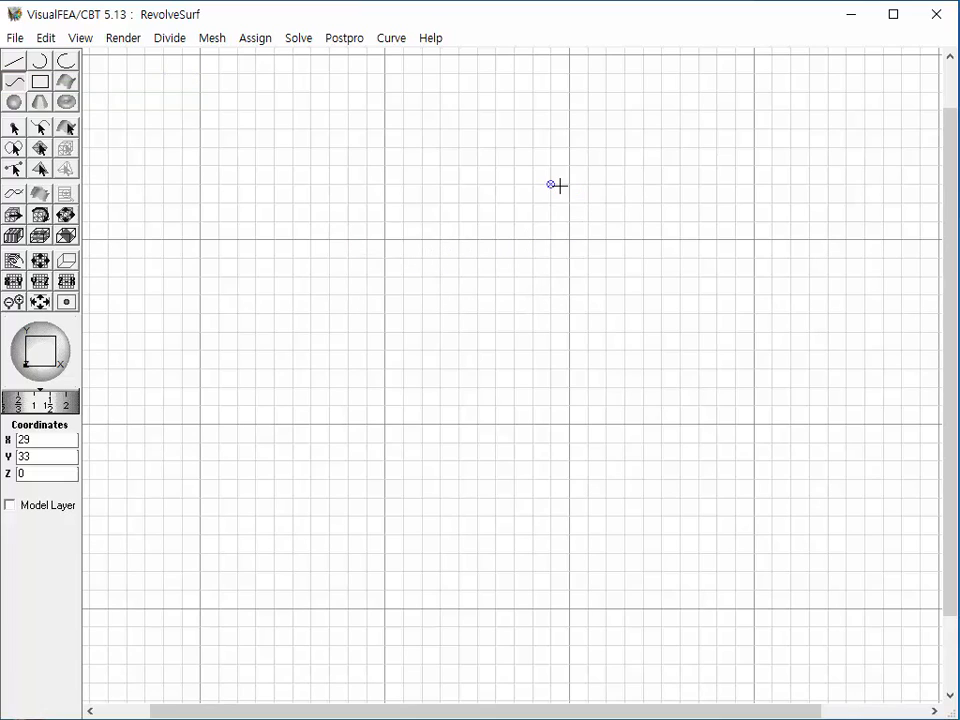
click(588, 277)
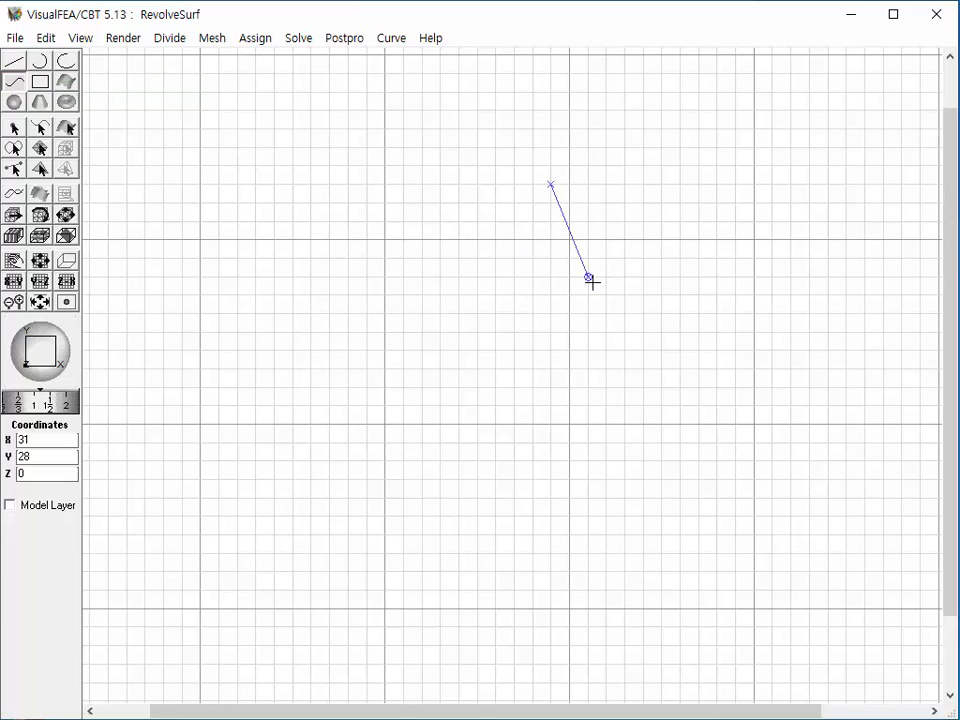
click(537, 388)
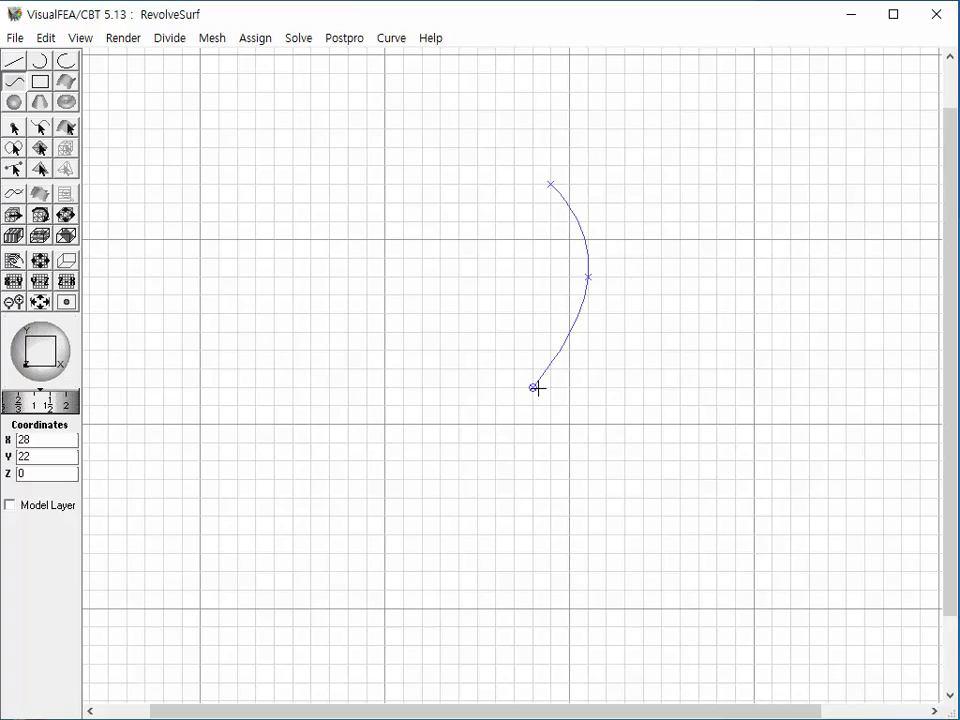
click(496, 479)
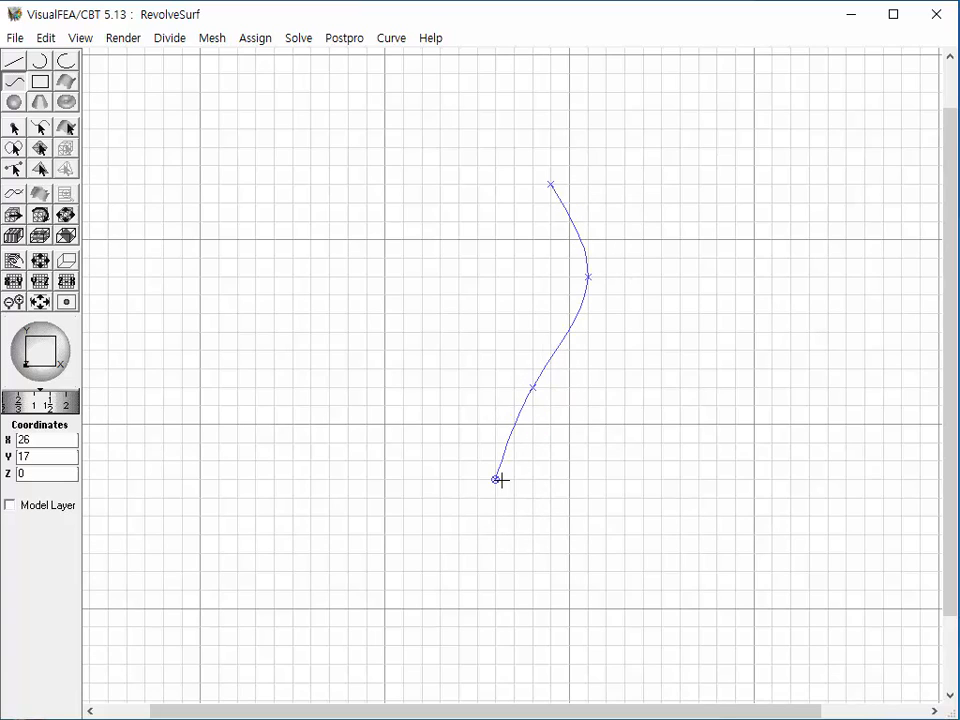
click(530, 552)
double_click(526, 552)
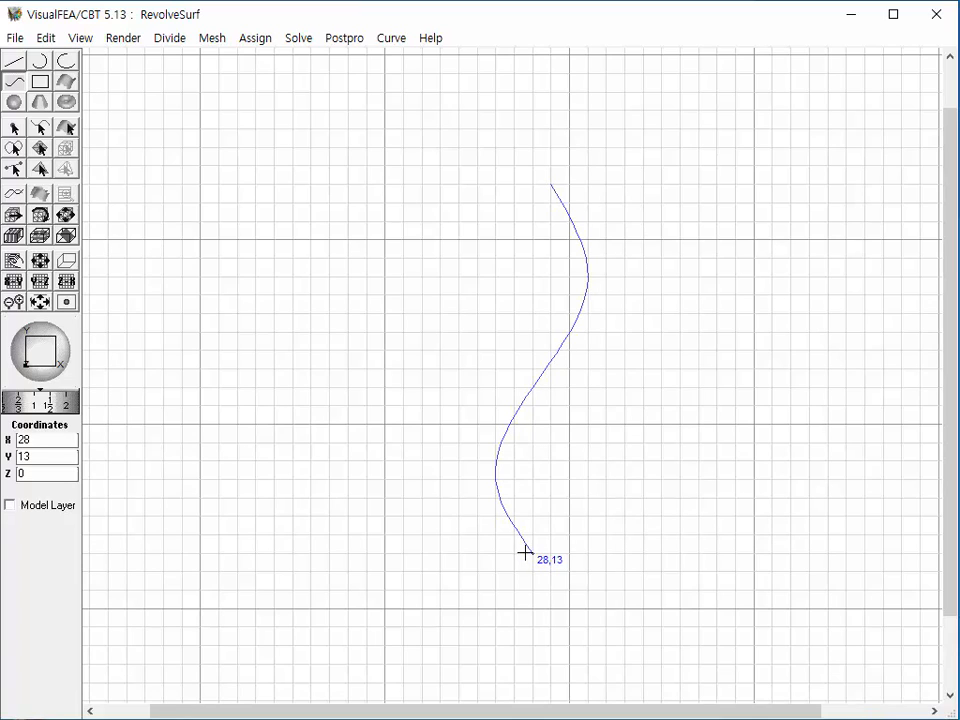
- Divide the S-shaped curve into 20 segments
click(48, 133)
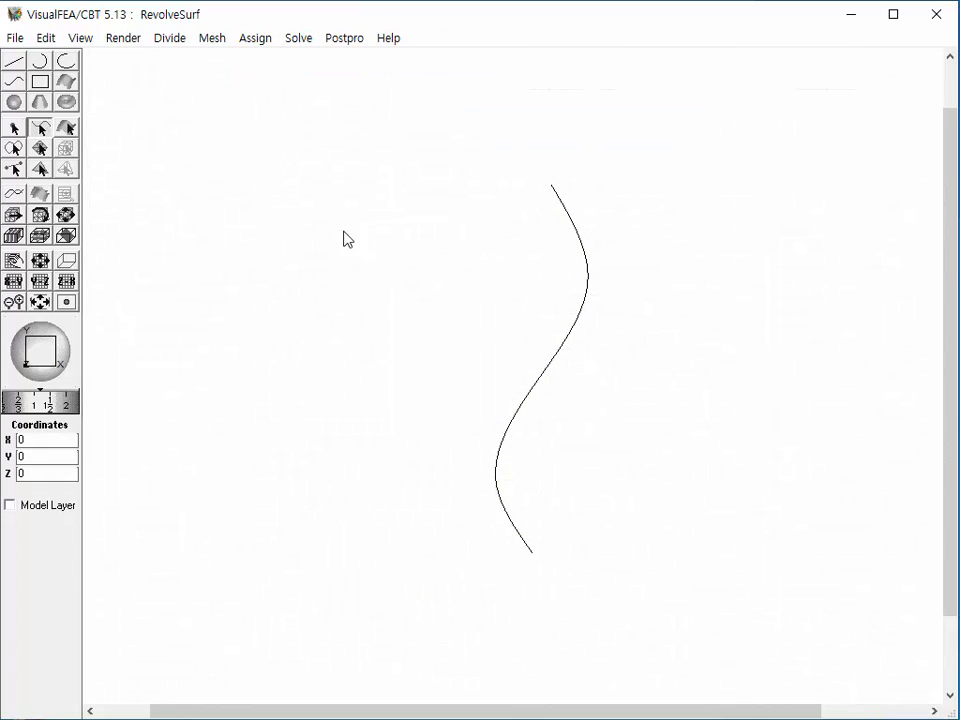
click(553, 362)
click(172, 39)
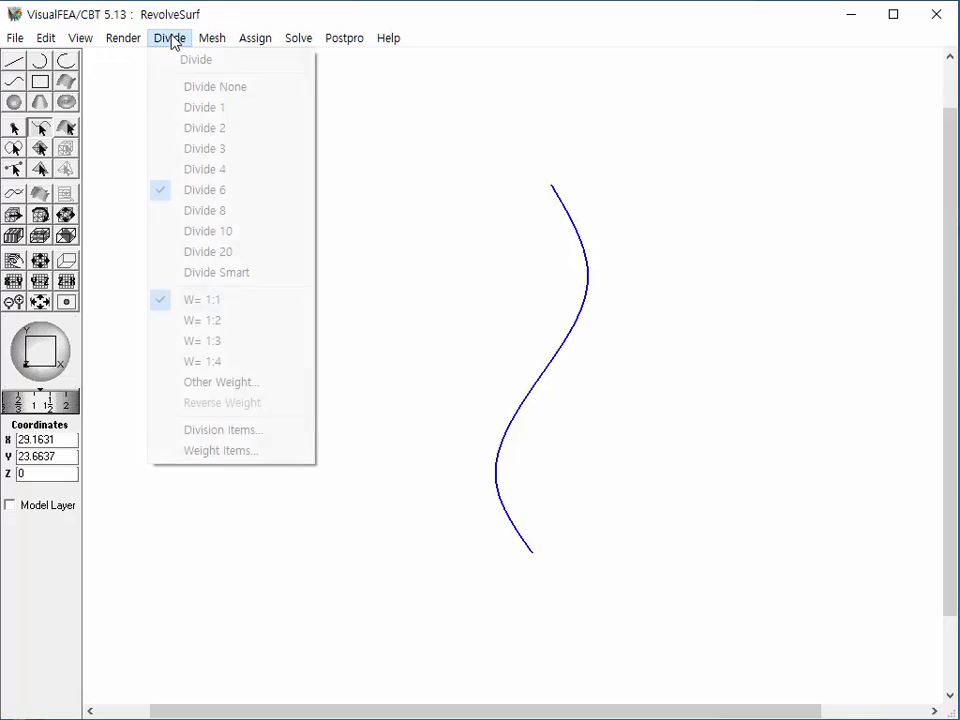
click(208, 254)
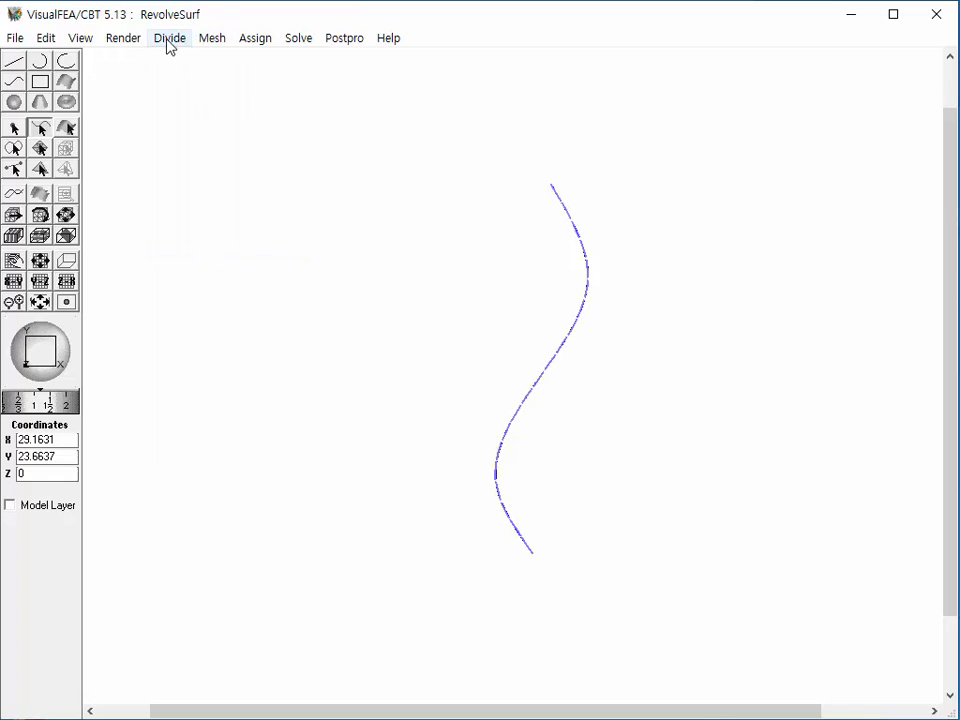
- Start a Revolve (Surface) mesh with 40 divisions and set the S-shaped curve as its profile
click(213, 44)
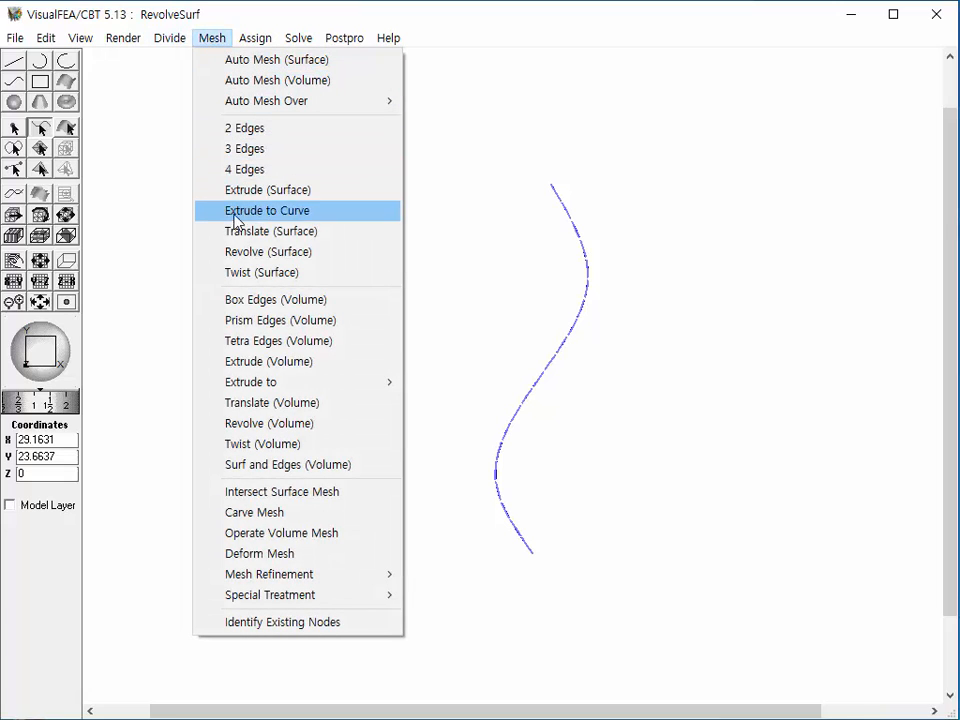
click(232, 253)
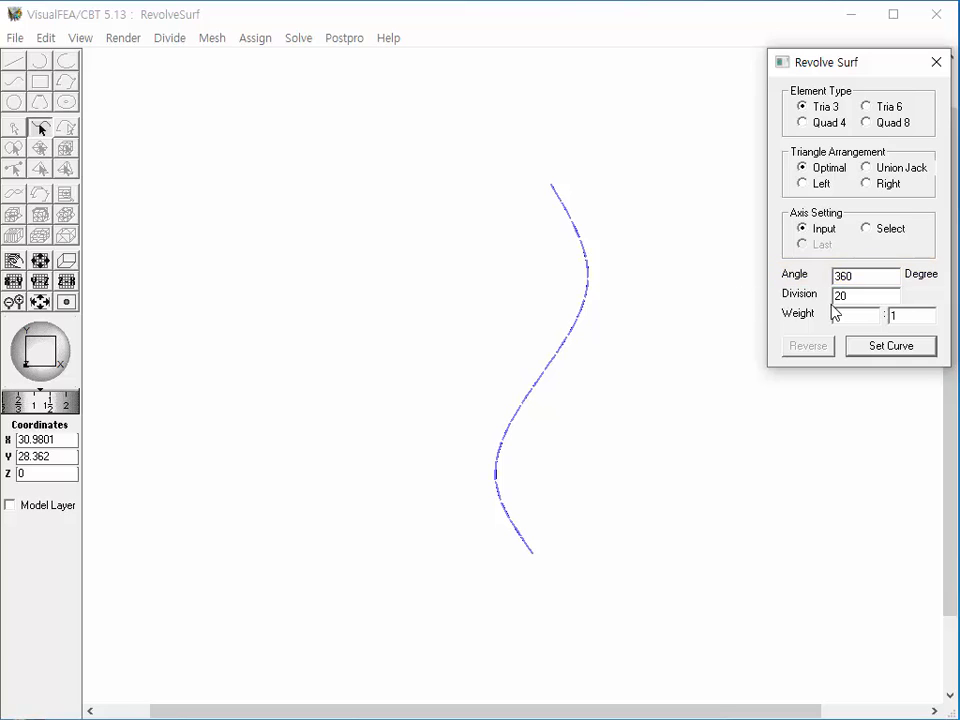
drag(841, 297, 827, 299)
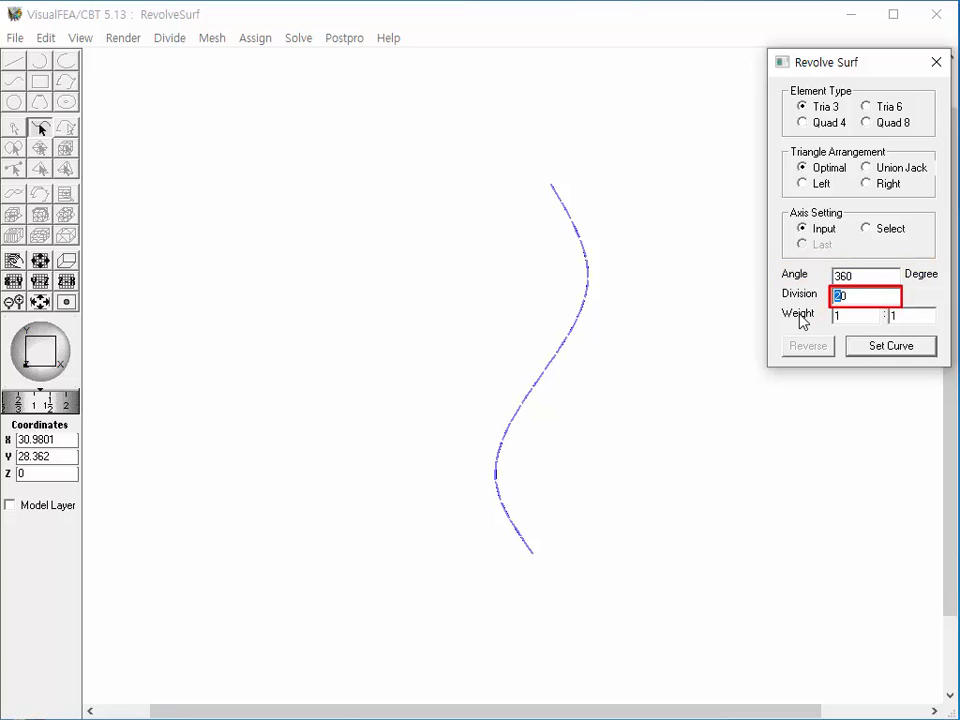
text(4)
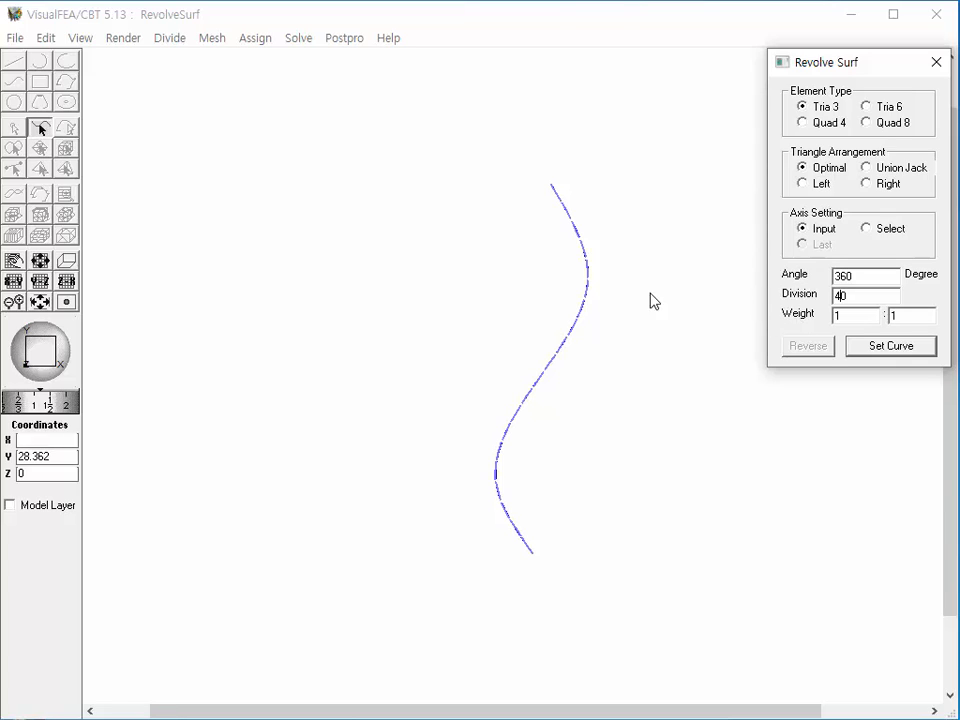
click(888, 348)
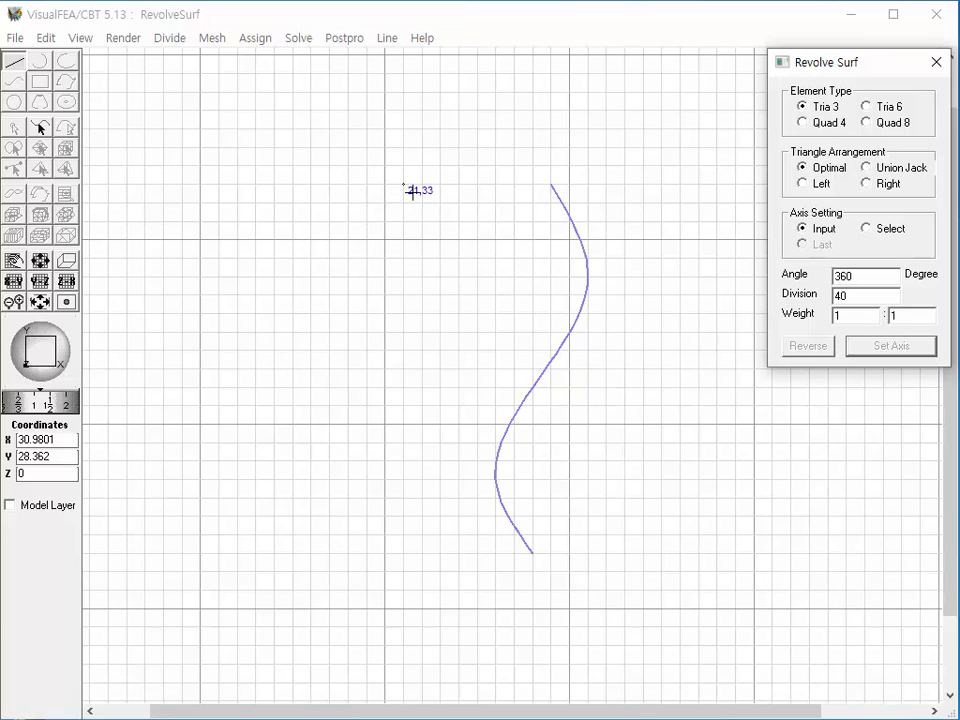
- Set the revolution axis from (18,33) to (22,11) and generate the revolved surface mesh
click(349, 184)
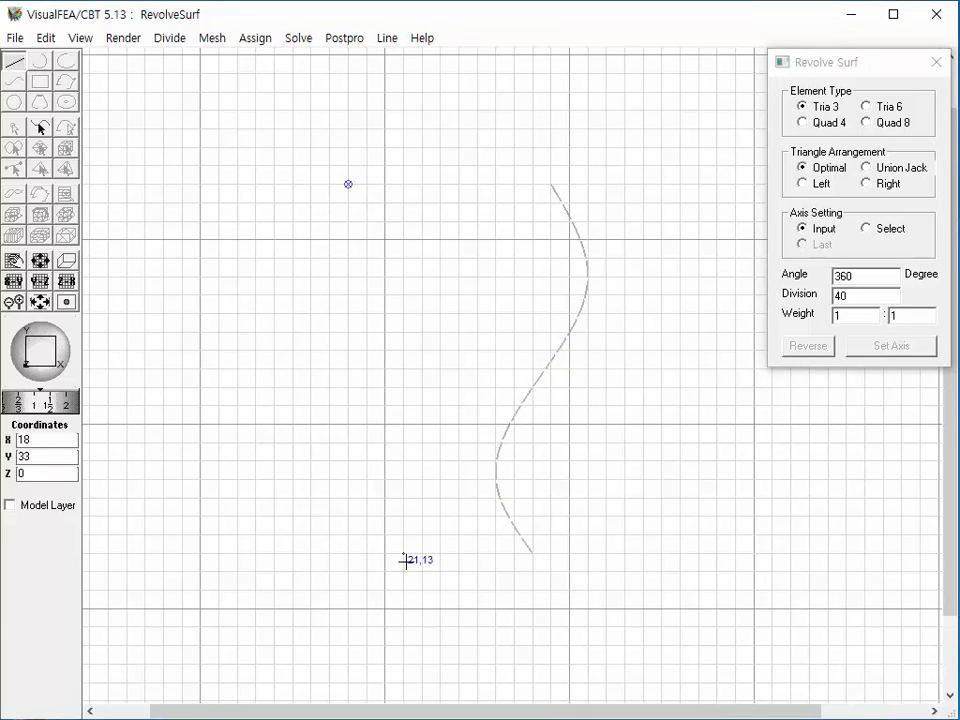
click(421, 587)
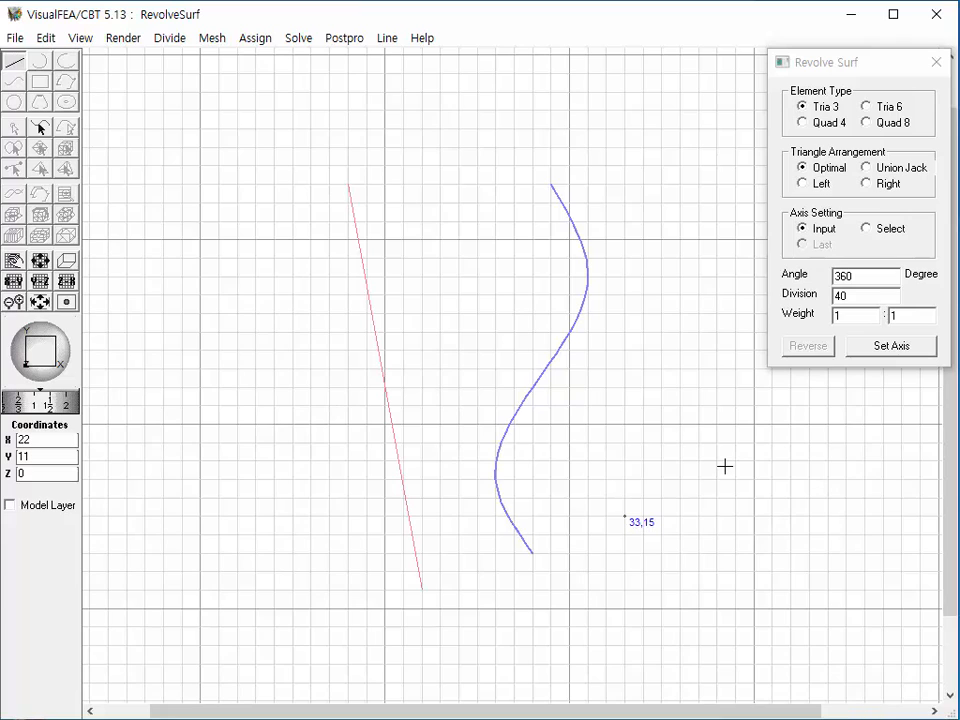
click(890, 347)
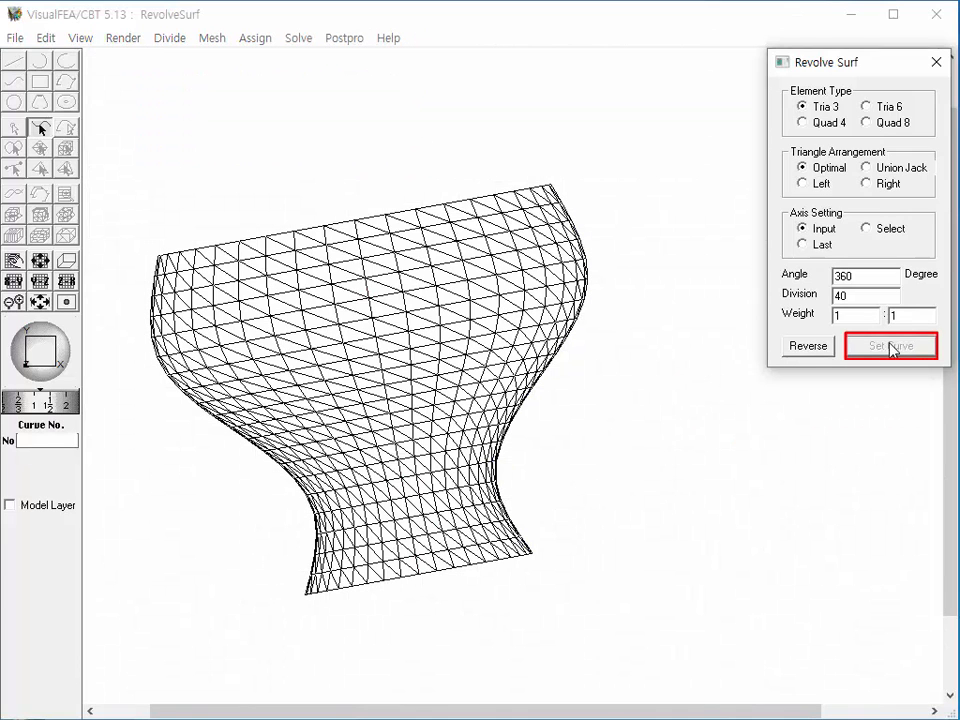
click(58, 344)
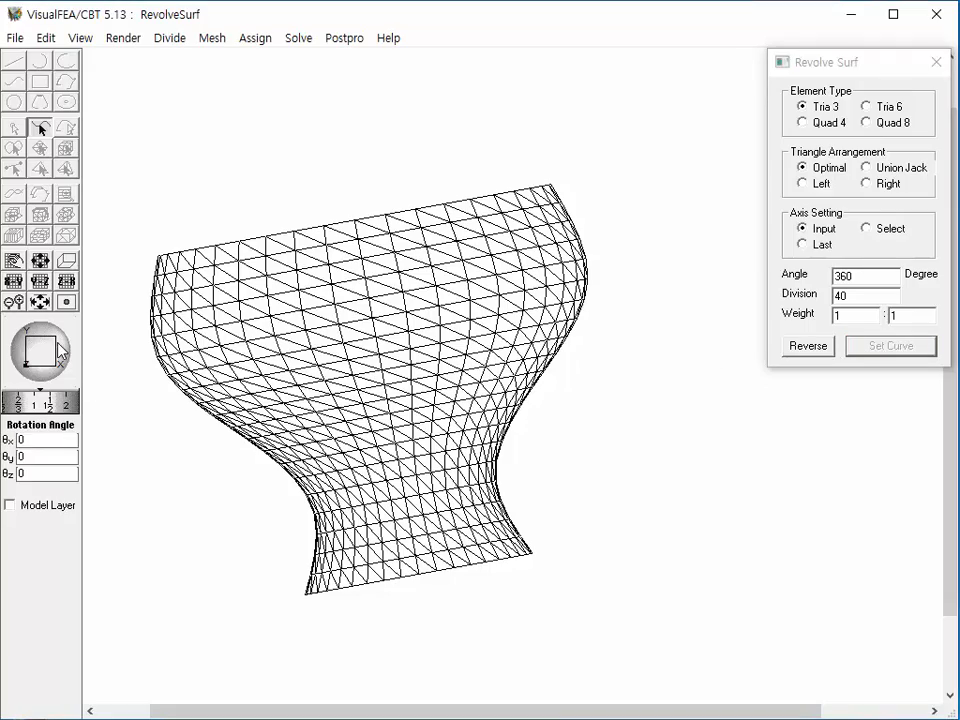
mouse_move(58, 350)
mouse_down()
mouse_move(40, 378)
mouse_move(55, 372)
mouse_up()
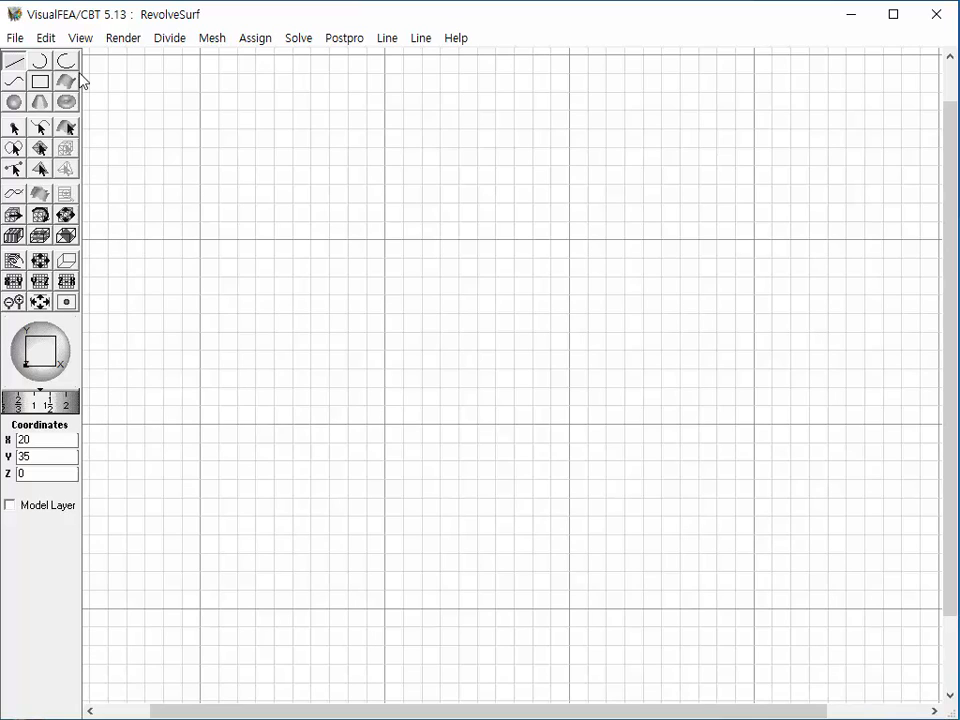
- Draw a quarter elliptic arc centred at (25,34), running from (20,34) to (25,26)
click(66, 62)
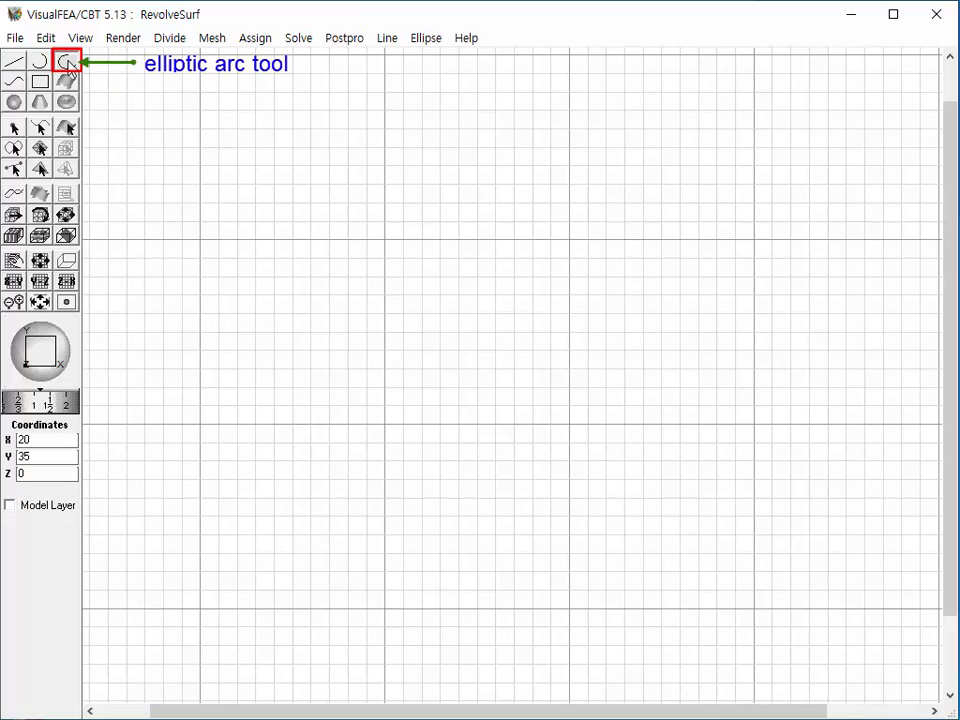
right_click(68, 64)
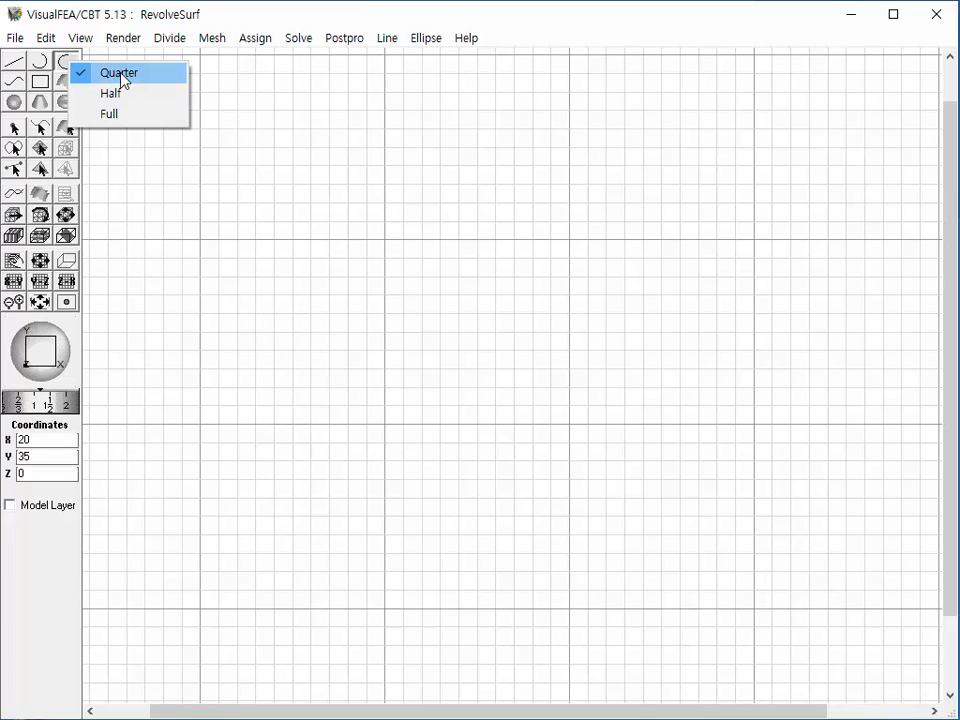
click(119, 75)
click(479, 167)
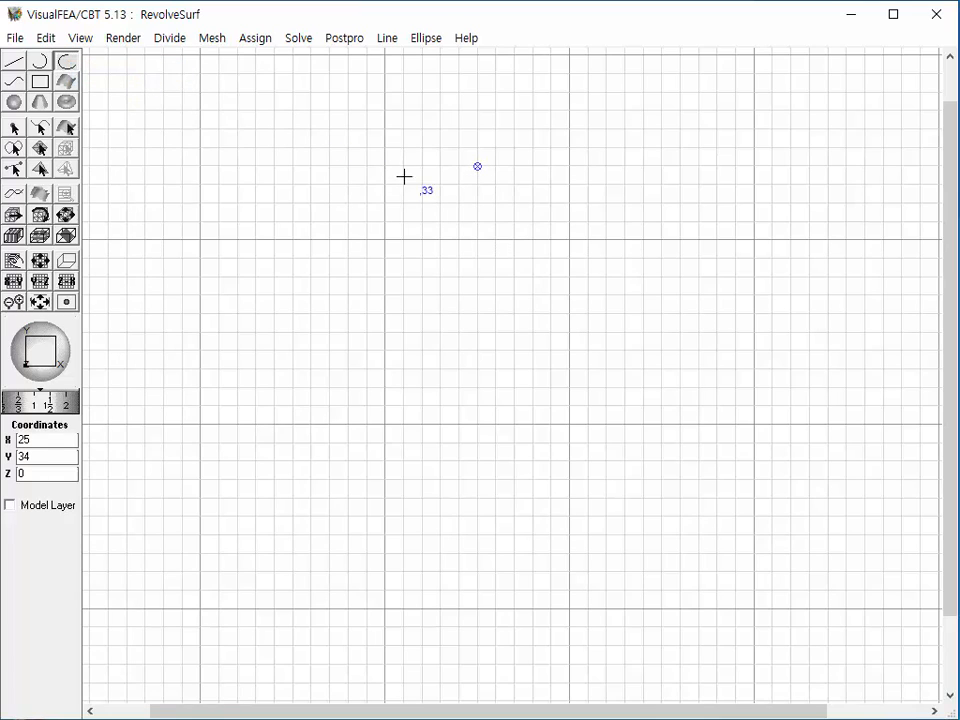
click(386, 167)
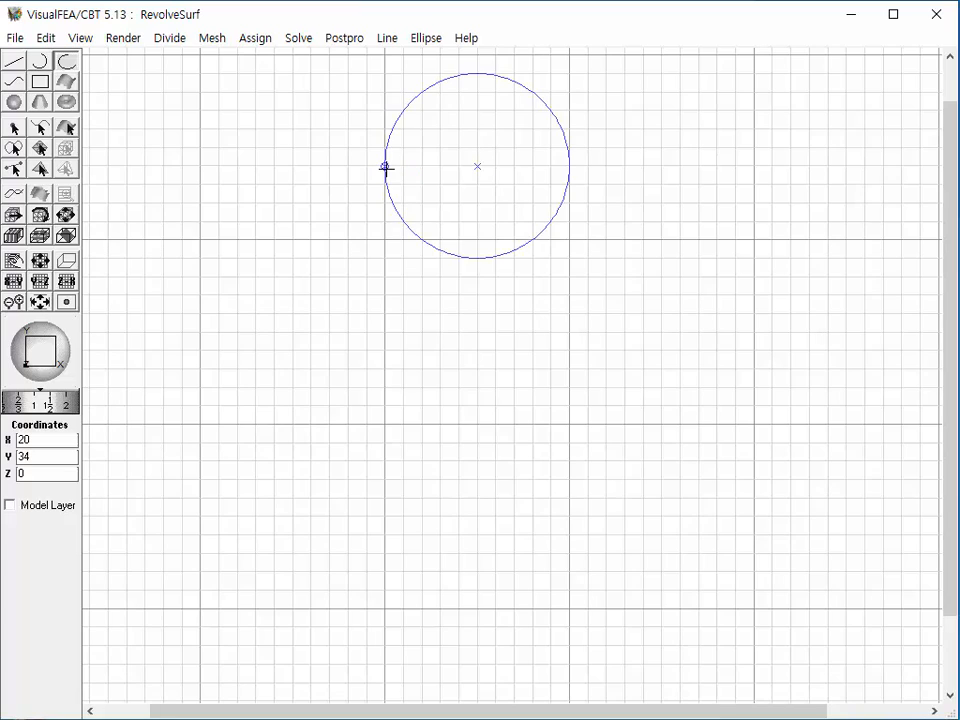
click(478, 313)
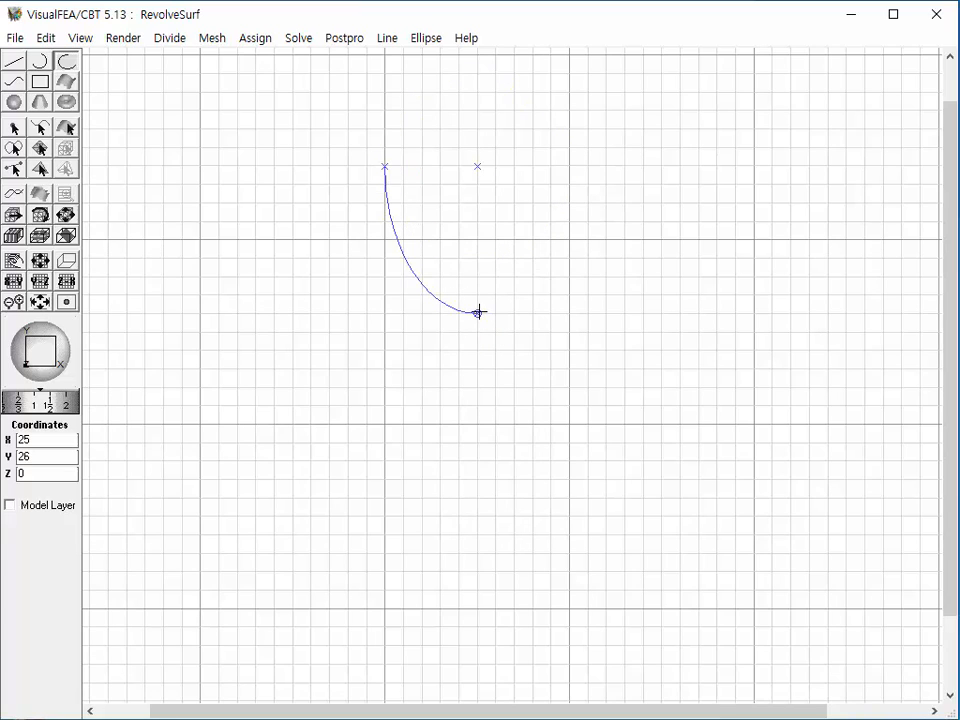
- Close the profile with straight lines from the arc's upper end (20,34) through (15,34), (15,20) and (25,20) to (25,26)
click(14, 62)
click(383, 167)
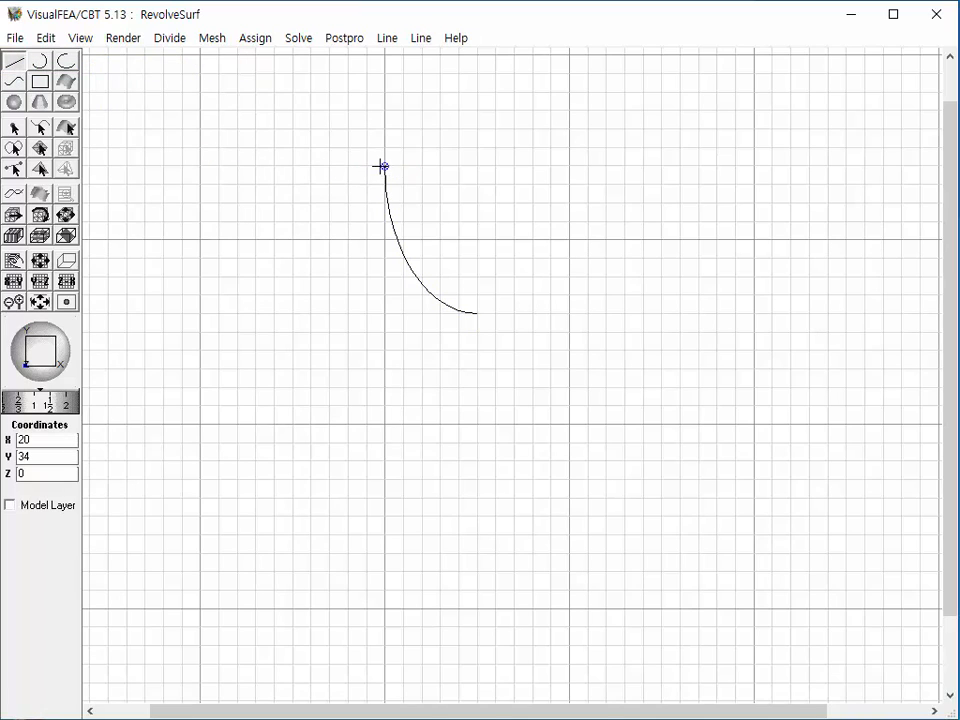
click(291, 166)
click(292, 425)
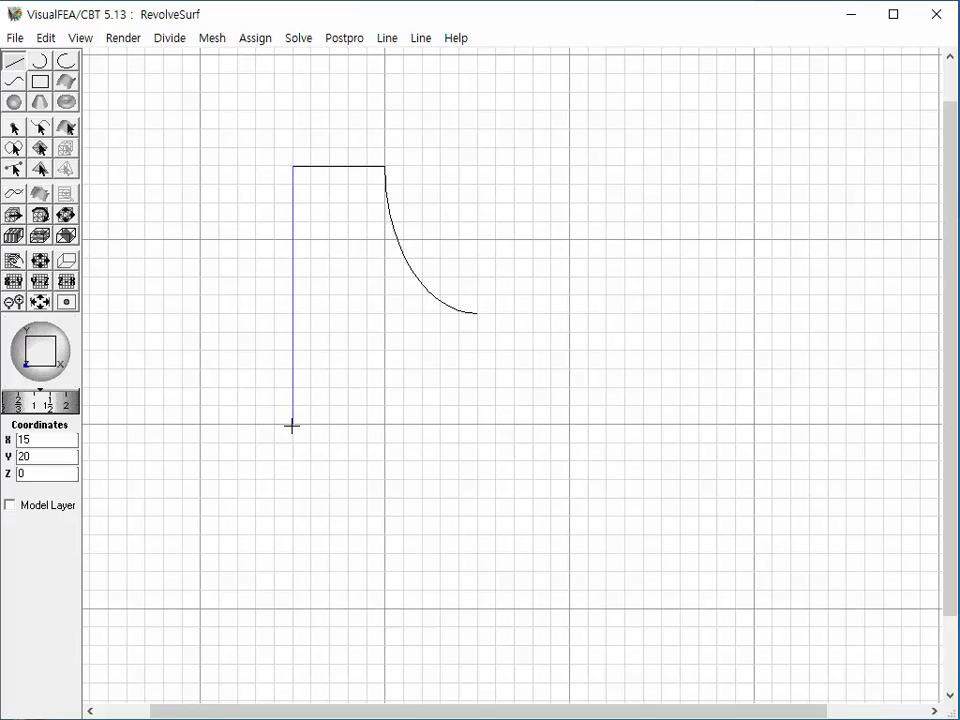
click(476, 424)
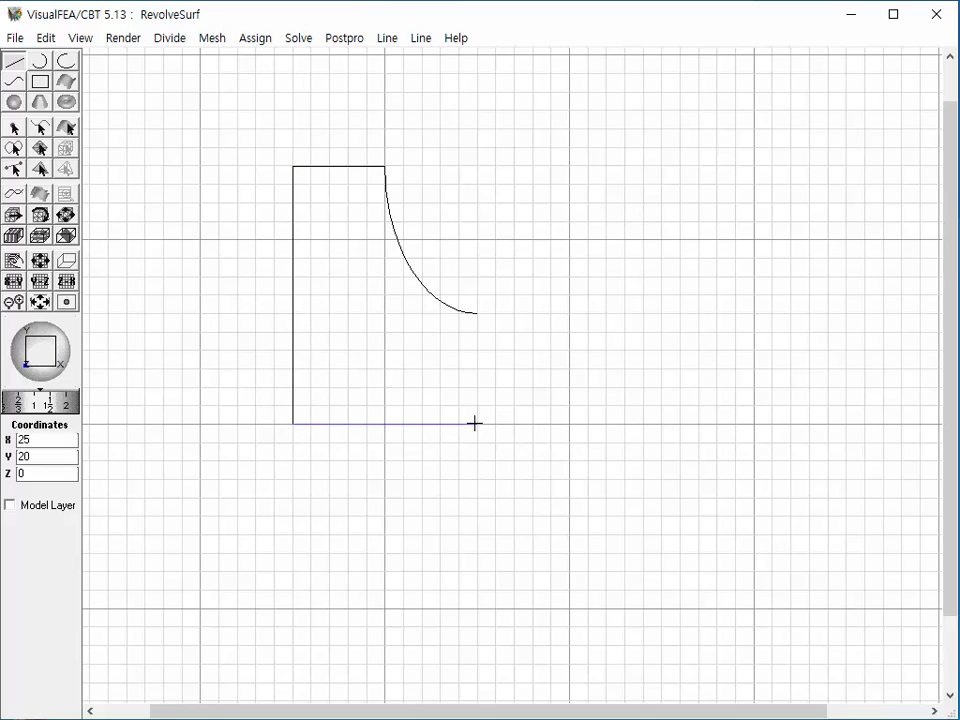
click(473, 315)
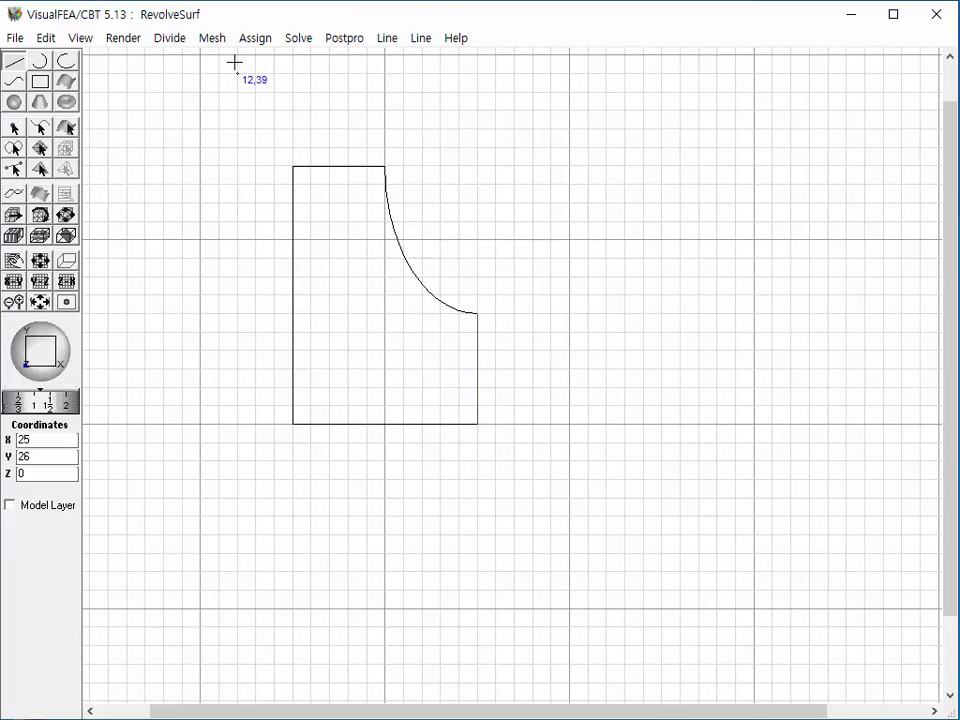
- Divide all curves of the closed profile into 30 divisions applied as a whole
click(168, 40)
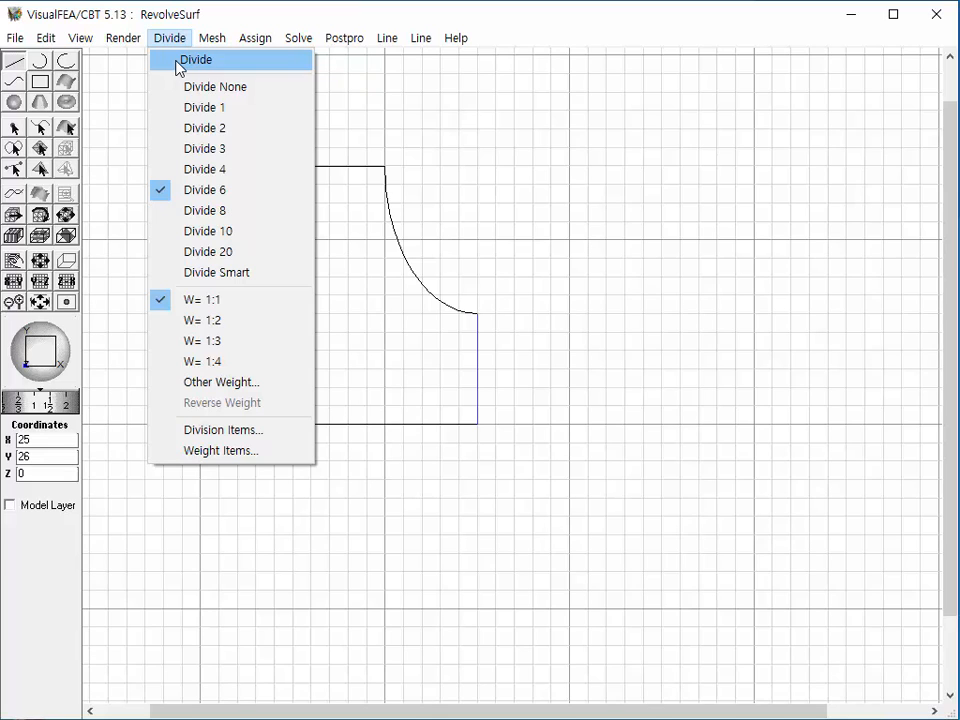
click(177, 62)
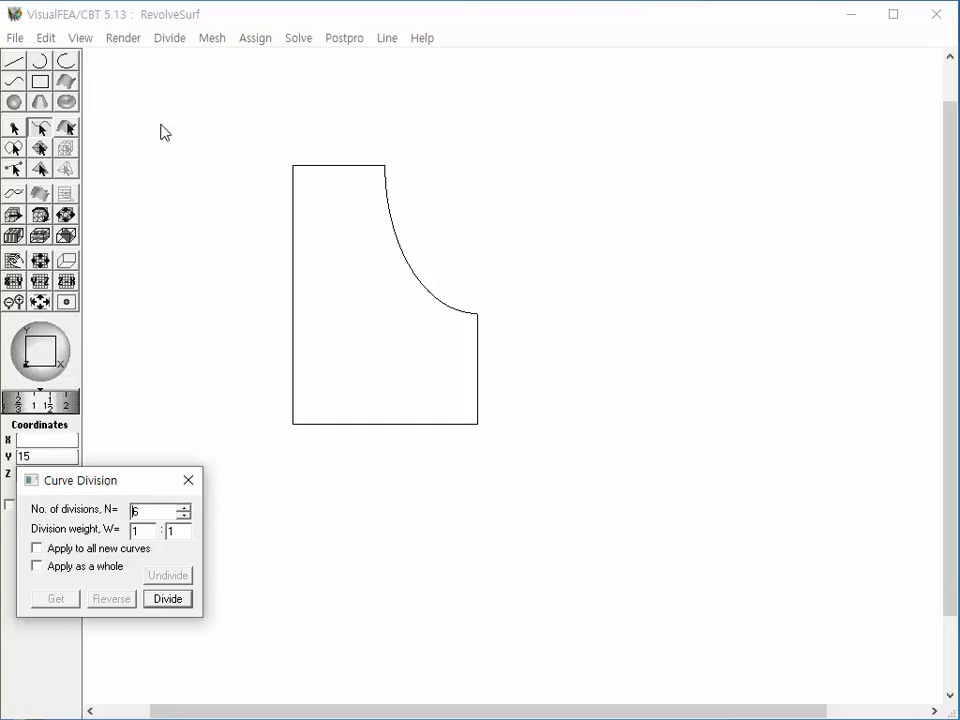
double_click(160, 511)
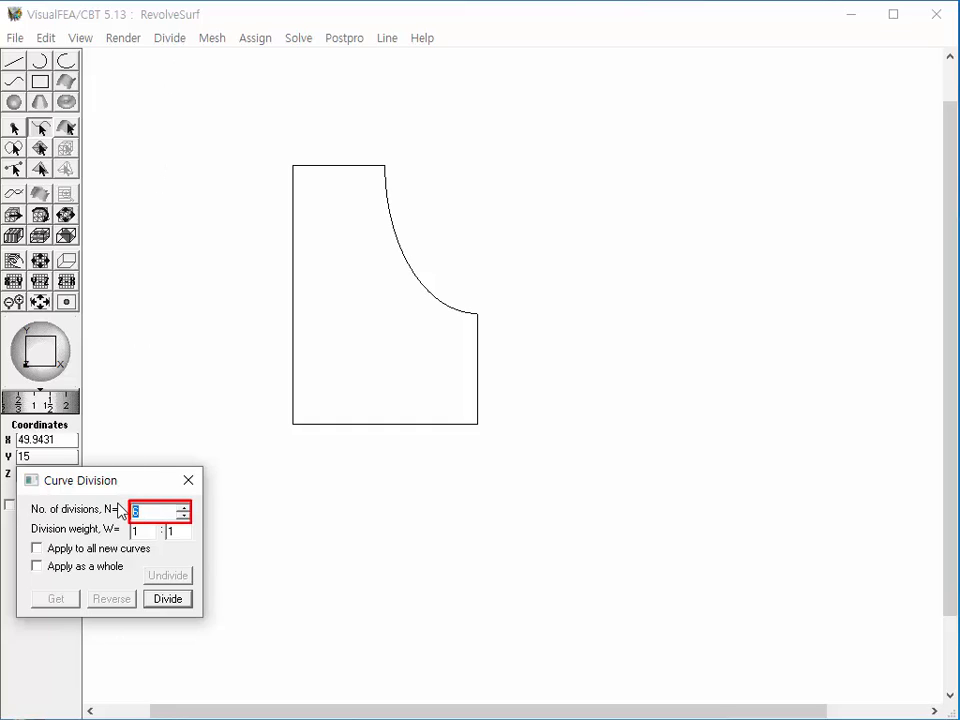
text(30)
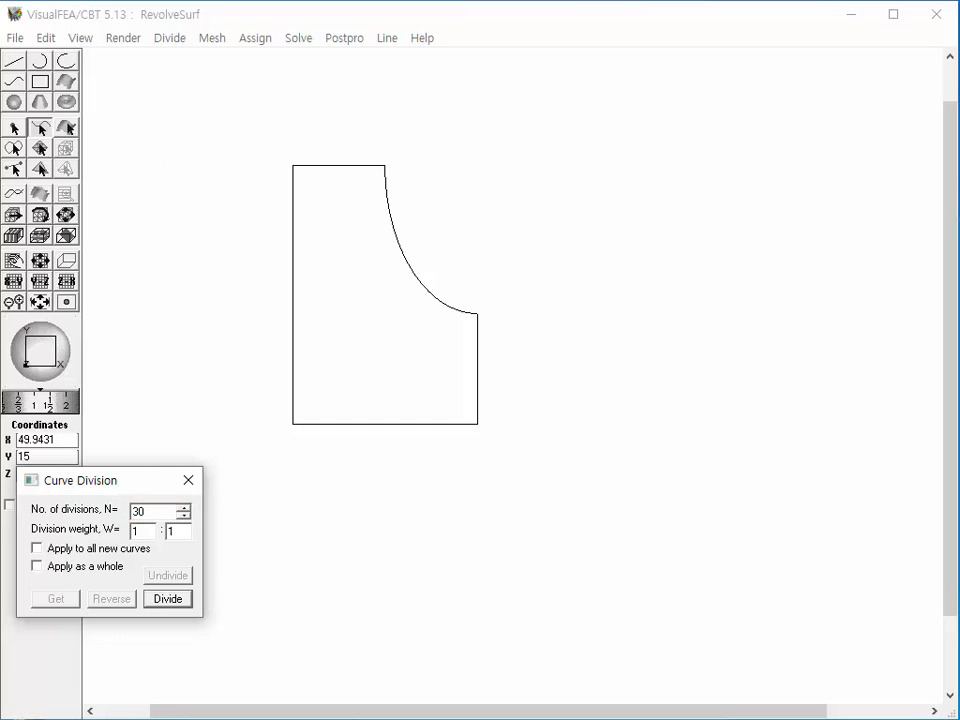
click(38, 567)
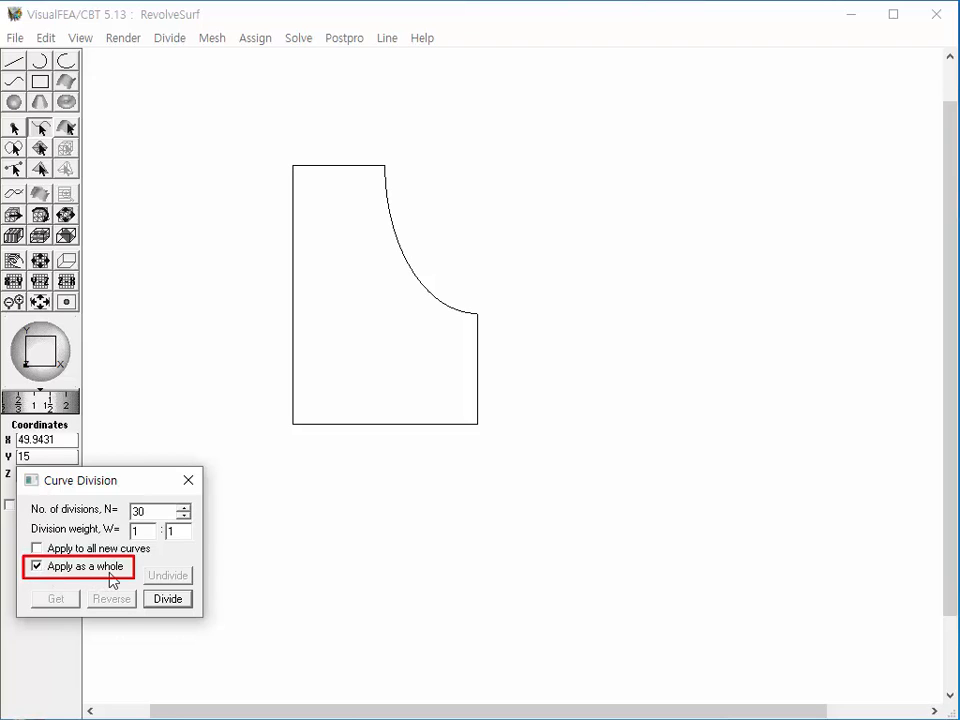
mouse_move(271, 143)
mouse_down()
mouse_move(332, 251)
mouse_move(541, 490)
mouse_up()
click(171, 604)
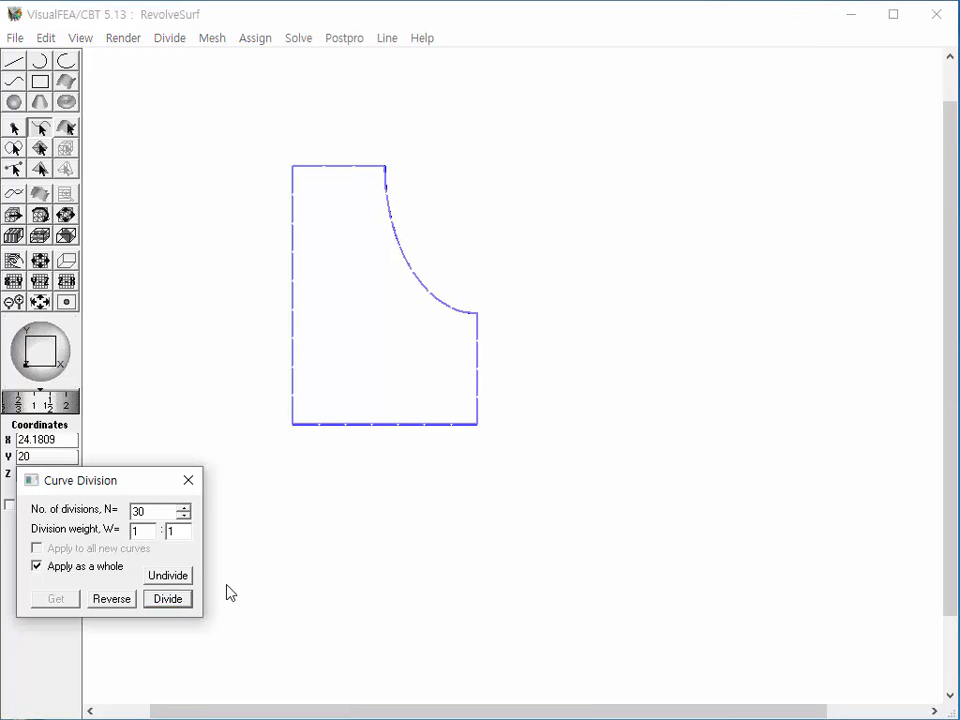
click(186, 490)
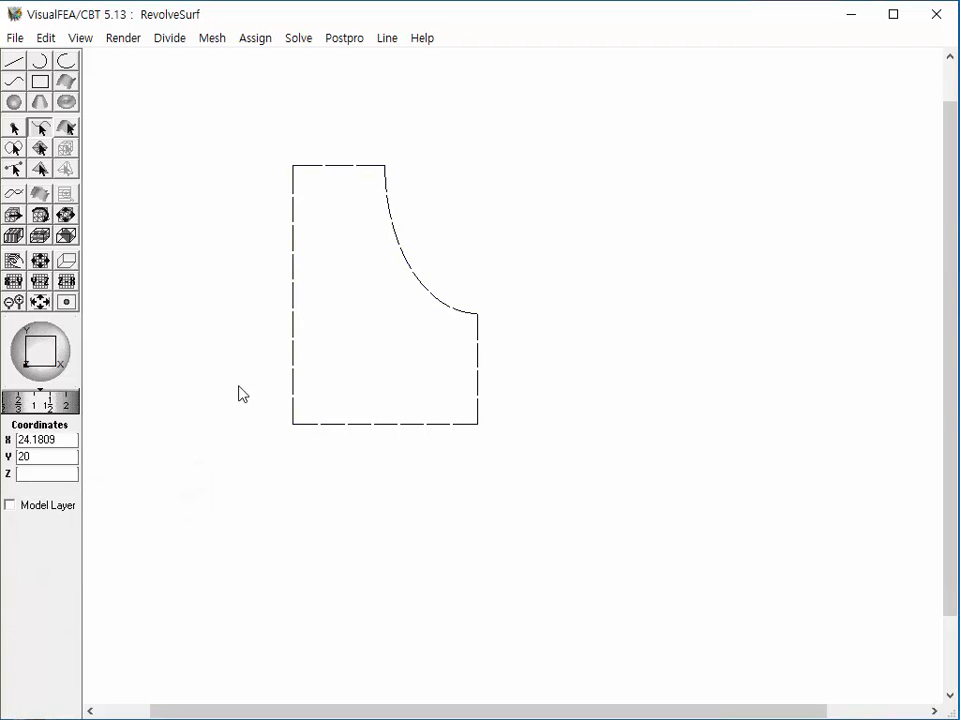
- Start a surface revolution with Quad 4 elements, a 180 degree angle and 10 divisions
click(209, 39)
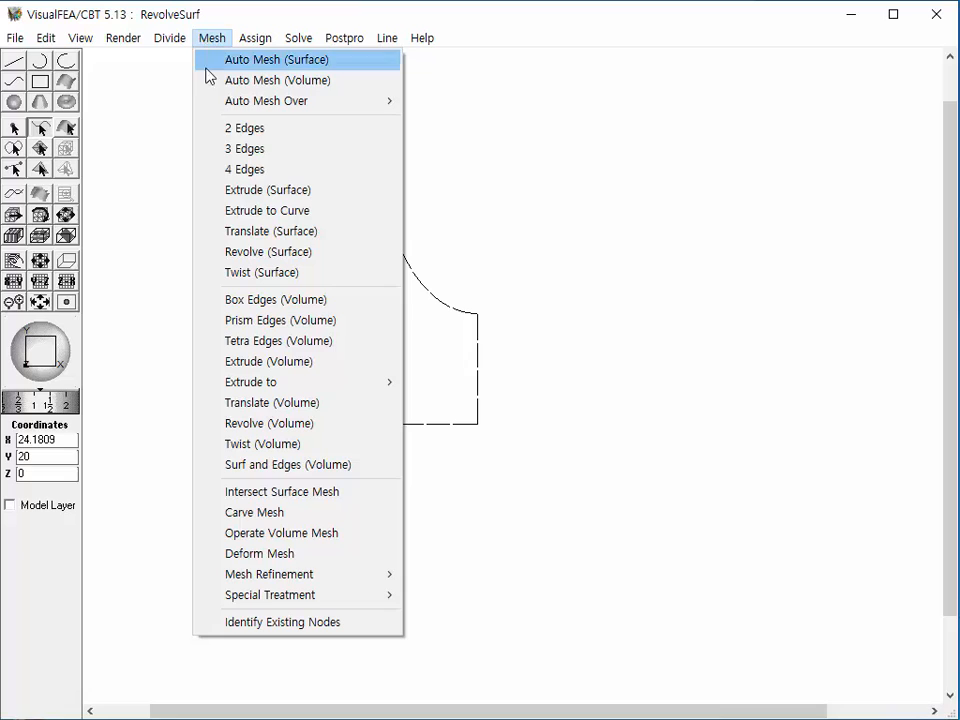
click(237, 252)
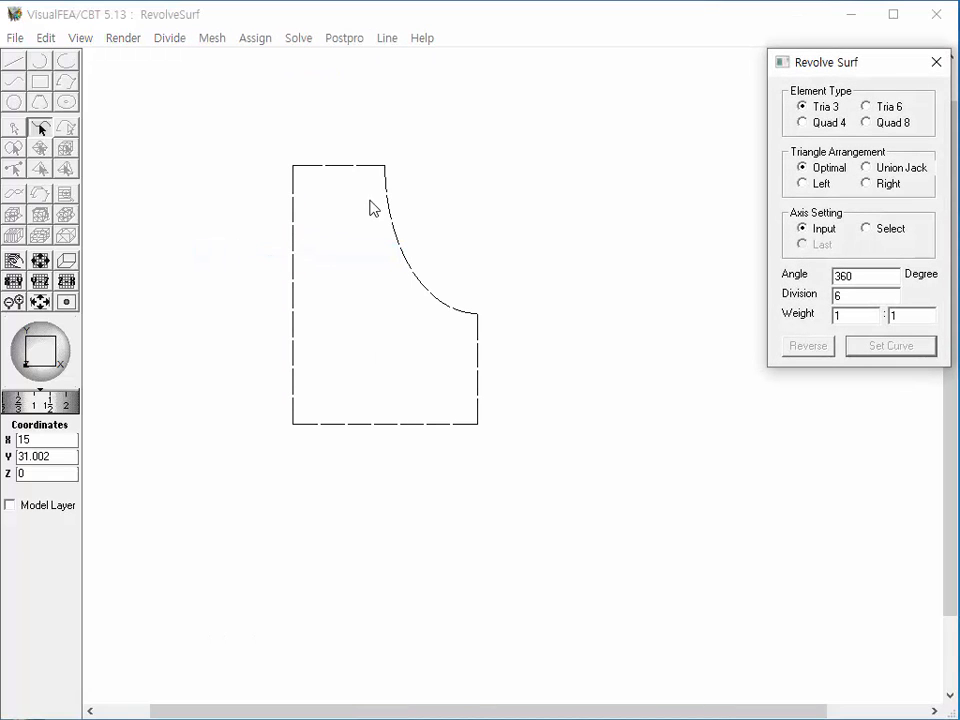
click(807, 123)
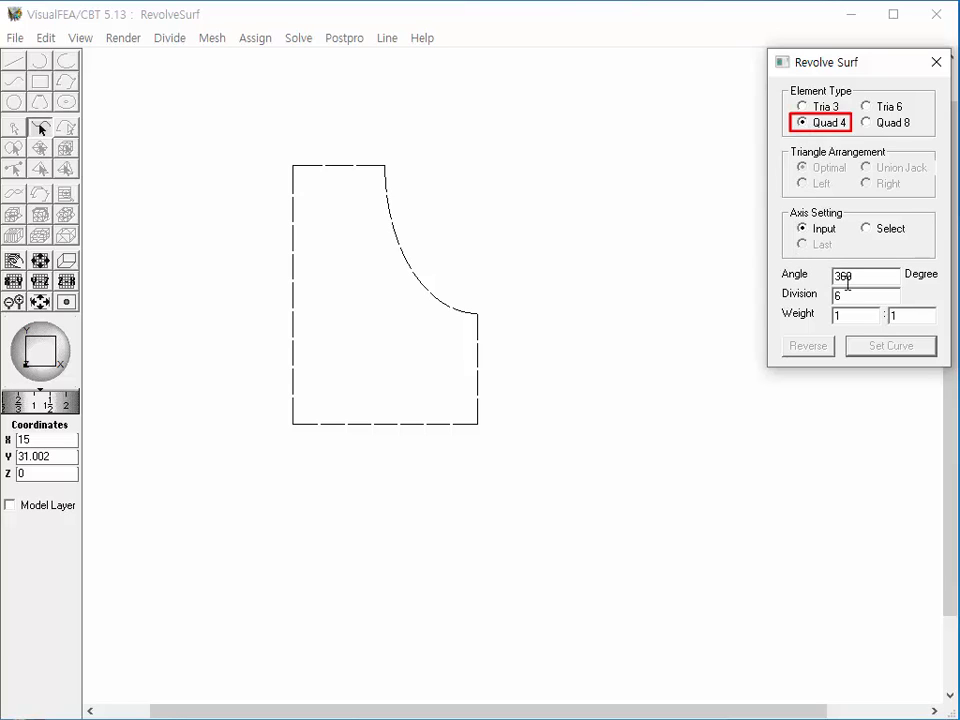
drag(845, 276, 816, 281)
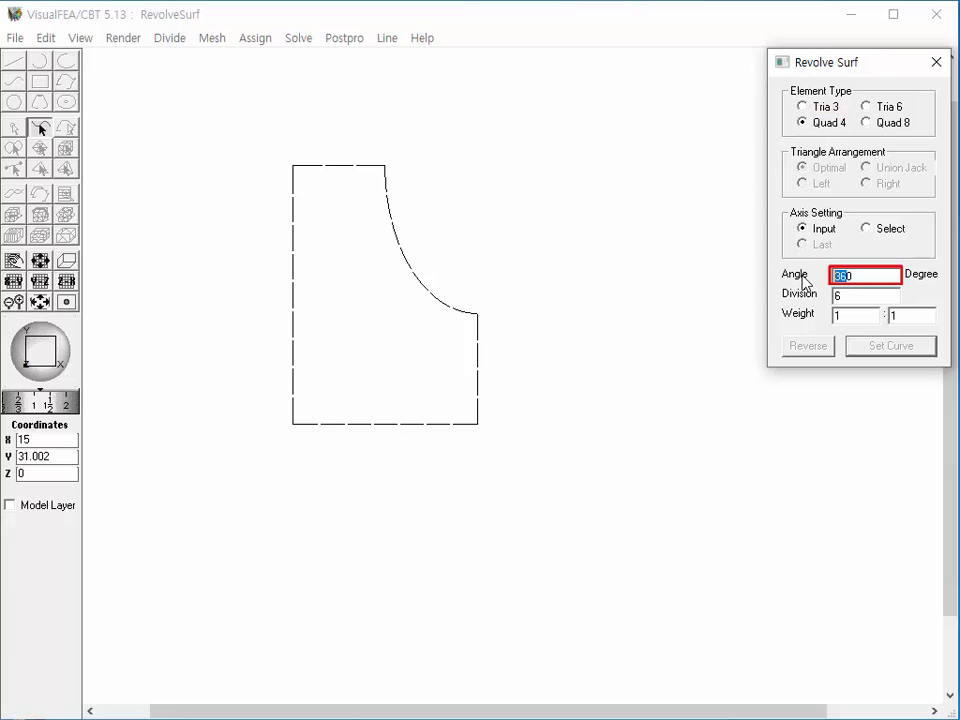
text(180)
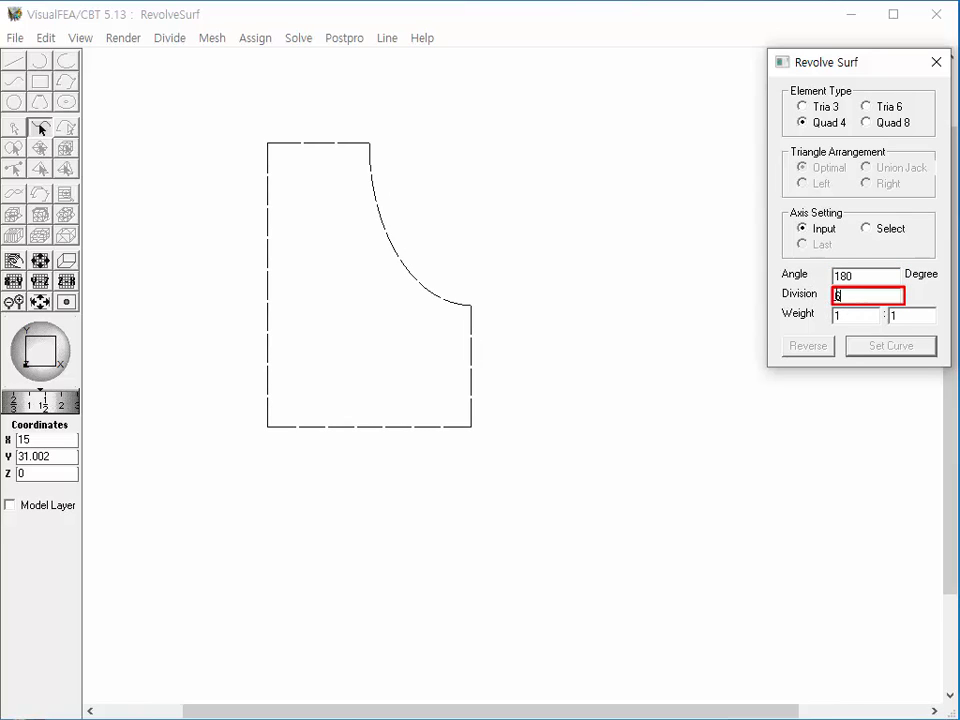
drag(840, 296, 823, 297)
text(10)
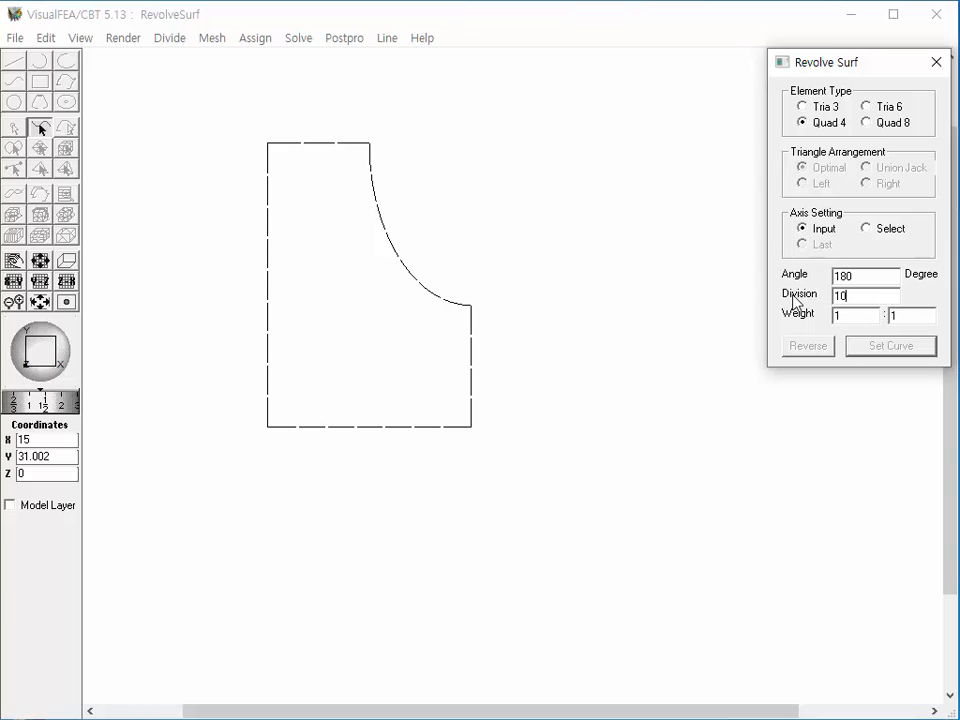
- Revolve all curves of the closed profile together about an axis from (30,34) to (30,16), viewing the generated mesh in 3D
drag(244, 115, 606, 467)
click(891, 347)
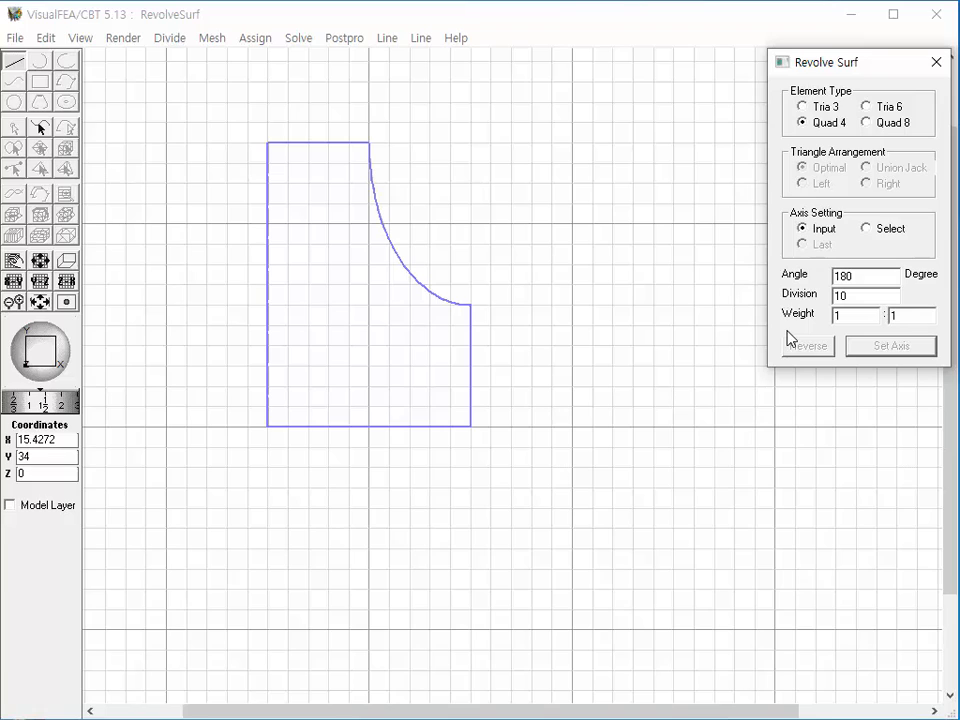
click(571, 145)
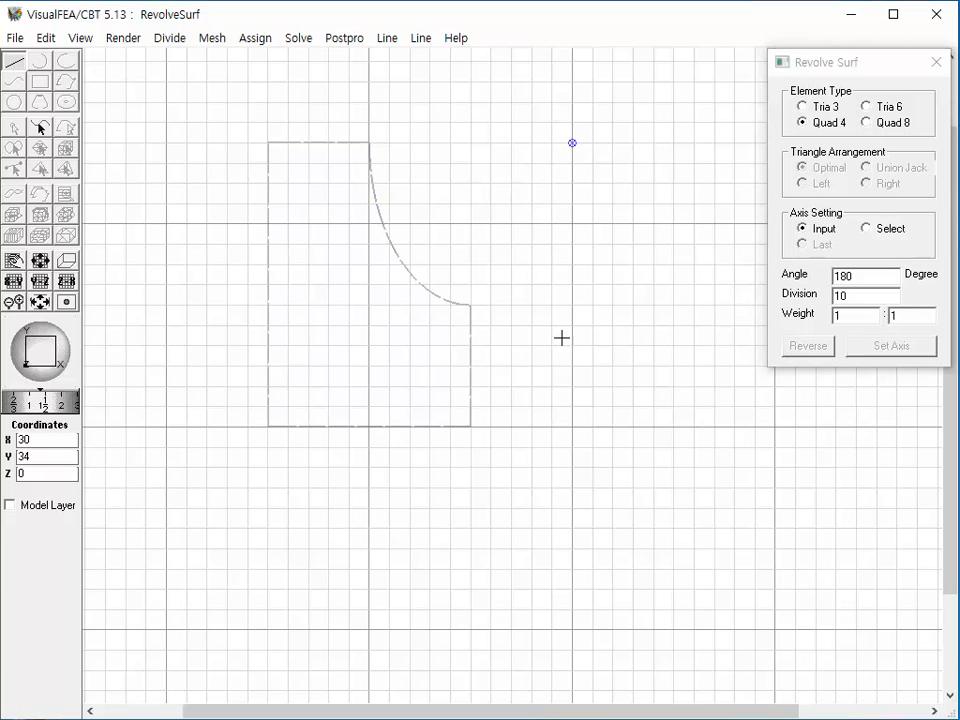
click(571, 506)
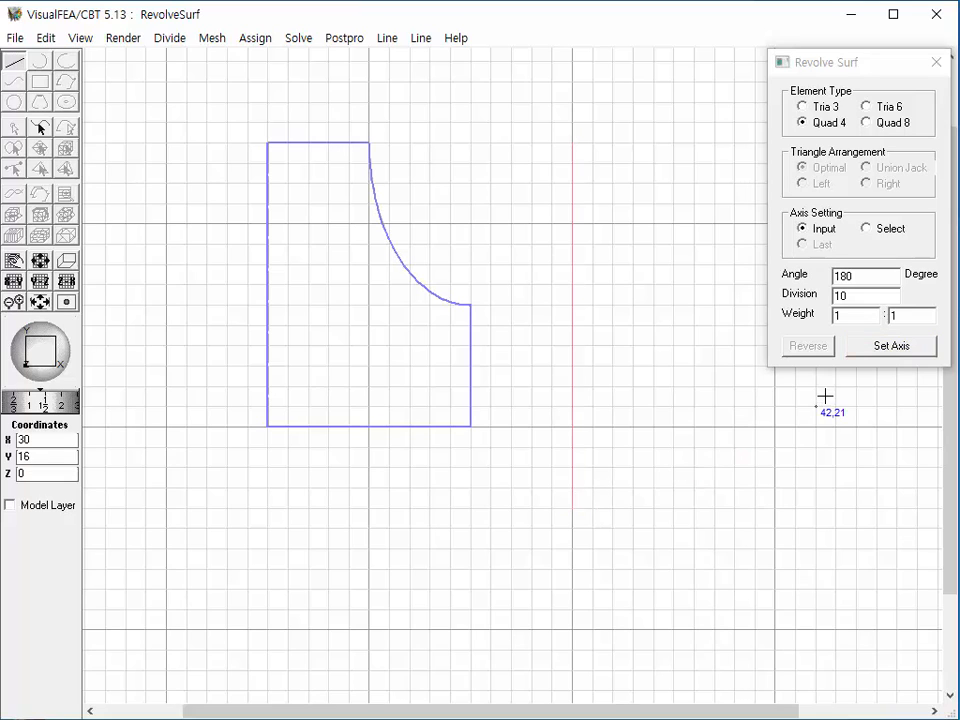
click(894, 352)
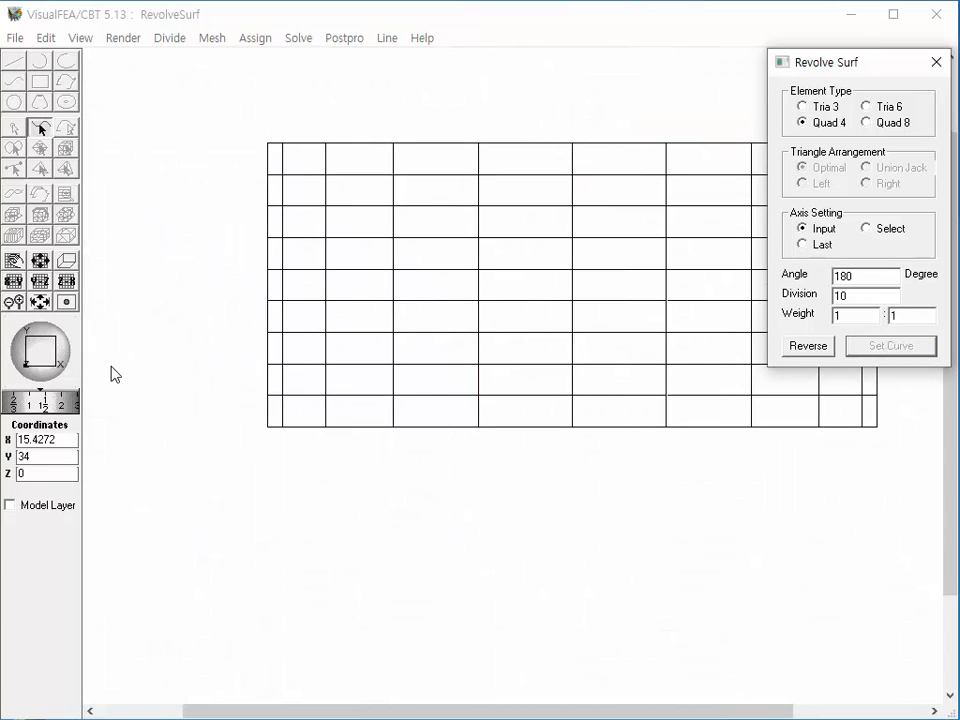
drag(41, 350, 34, 384)
drag(23, 382, 23, 381)
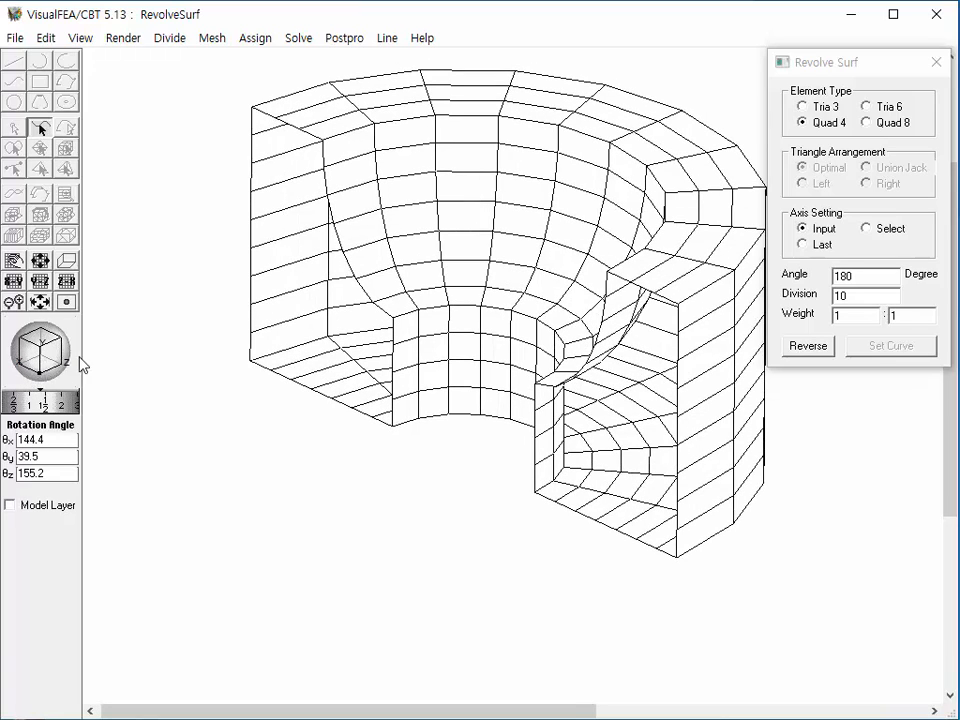
click(944, 70)
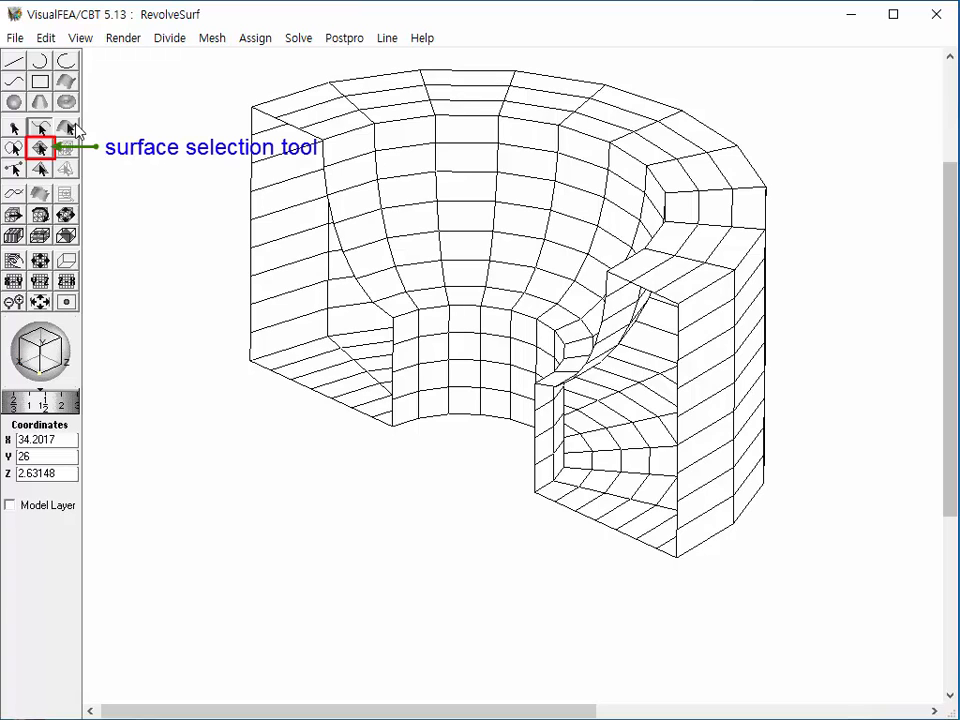
- Delete the revolved surface mesh, keeping the profile curves
click(40, 148)
click(473, 245)
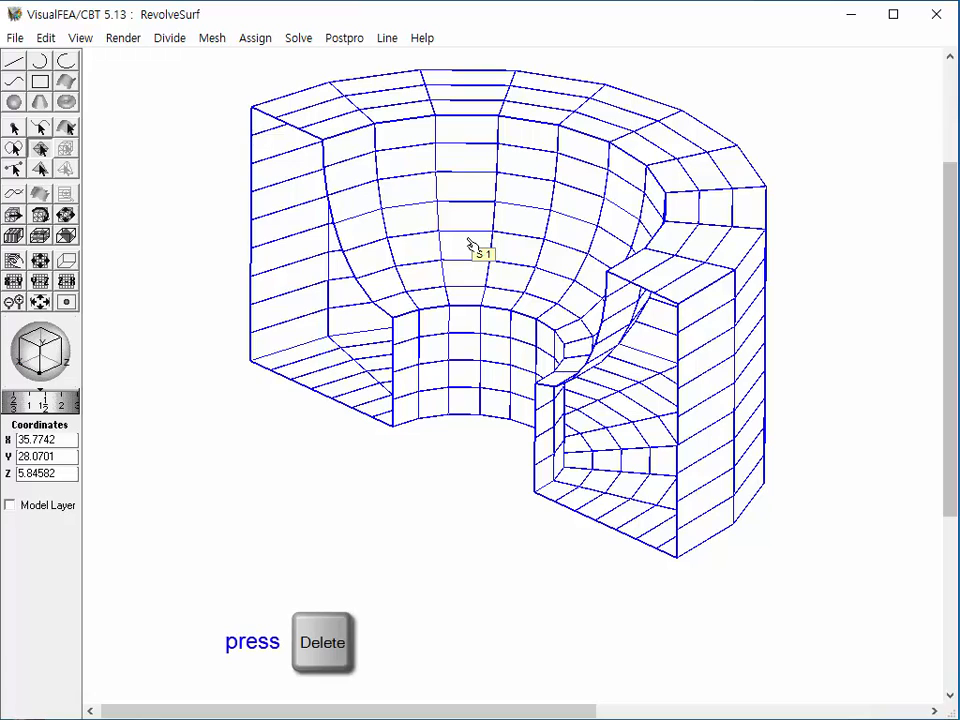
key(Delete)
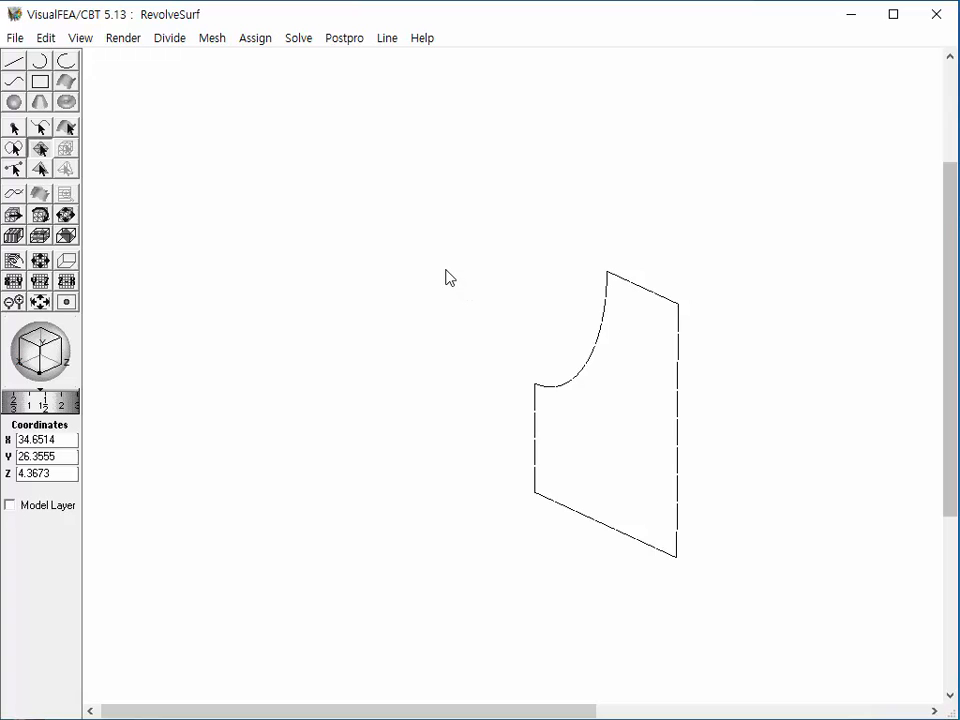
- Revolve only the profile's arc into a separate surface mesh, reusing the last axis
click(176, 42)
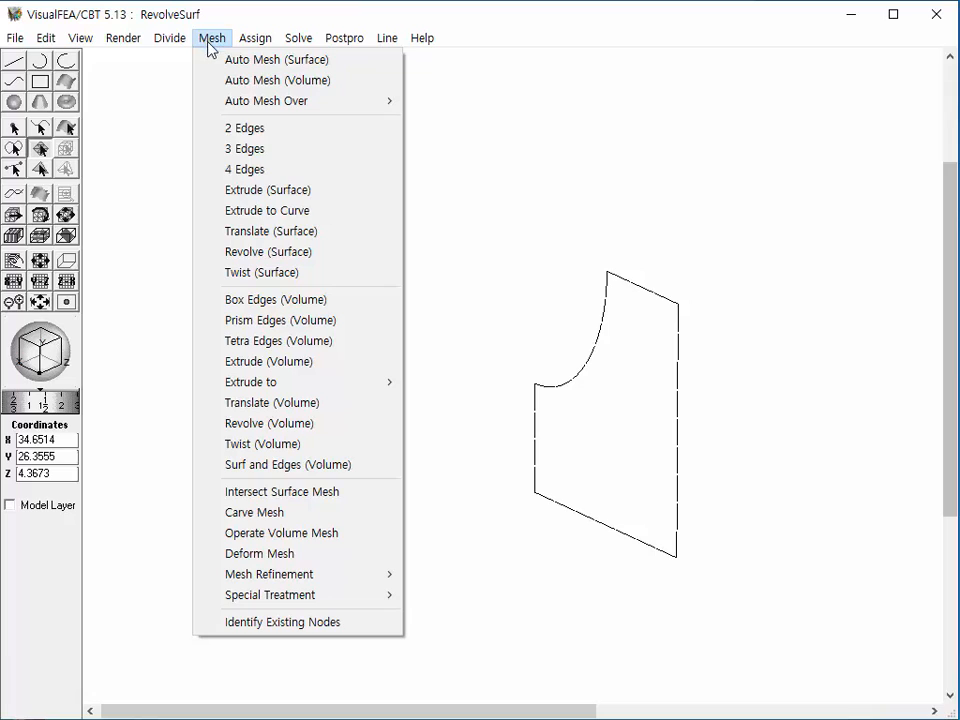
click(257, 253)
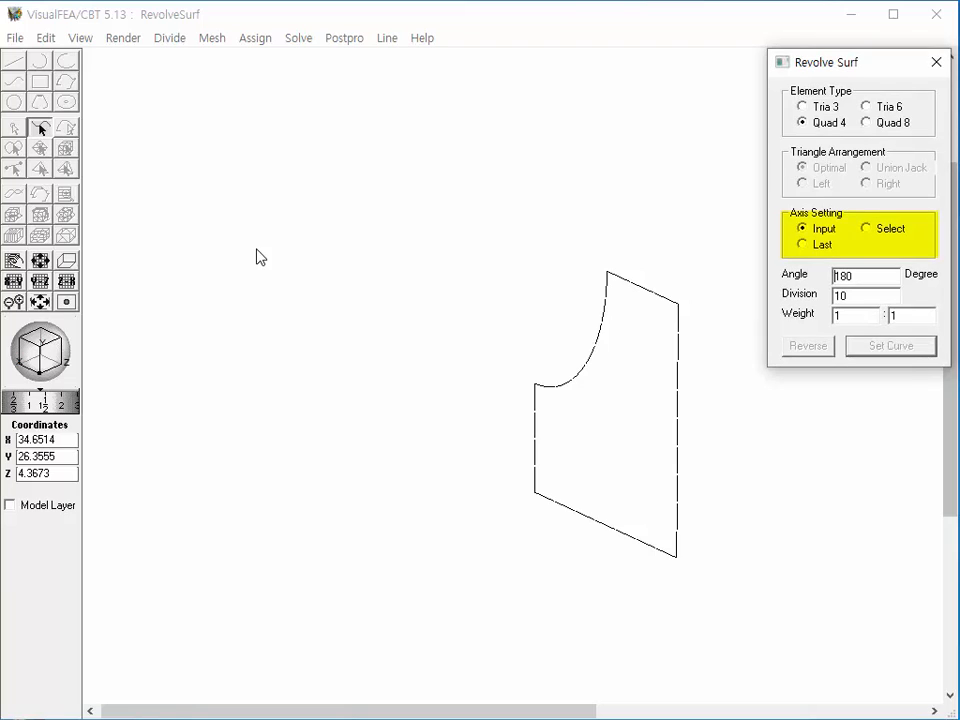
click(579, 369)
click(803, 248)
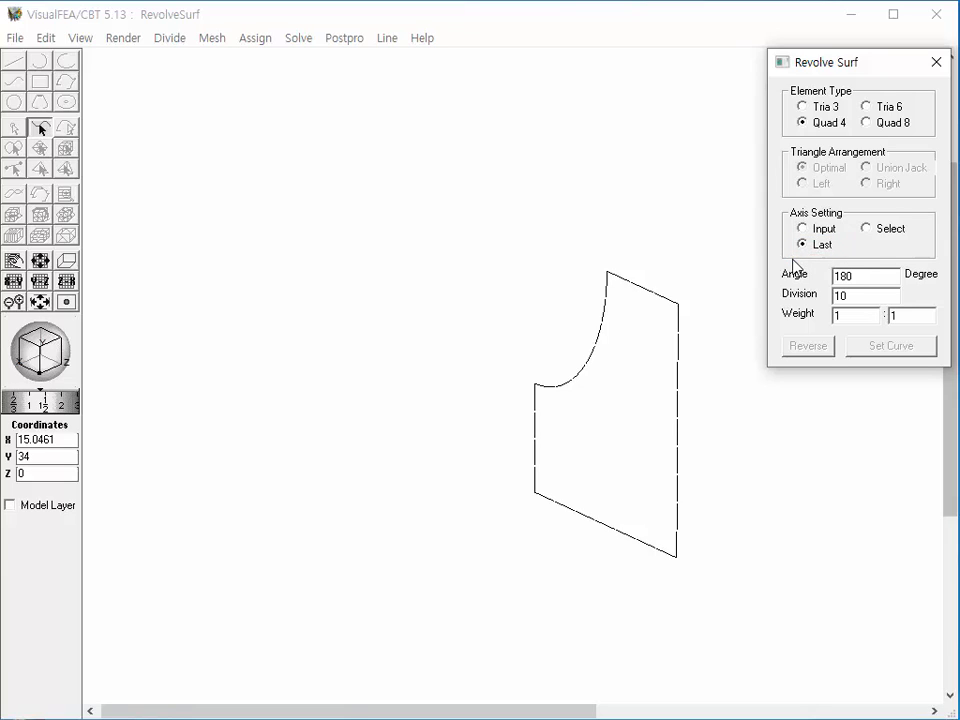
click(605, 322)
click(884, 352)
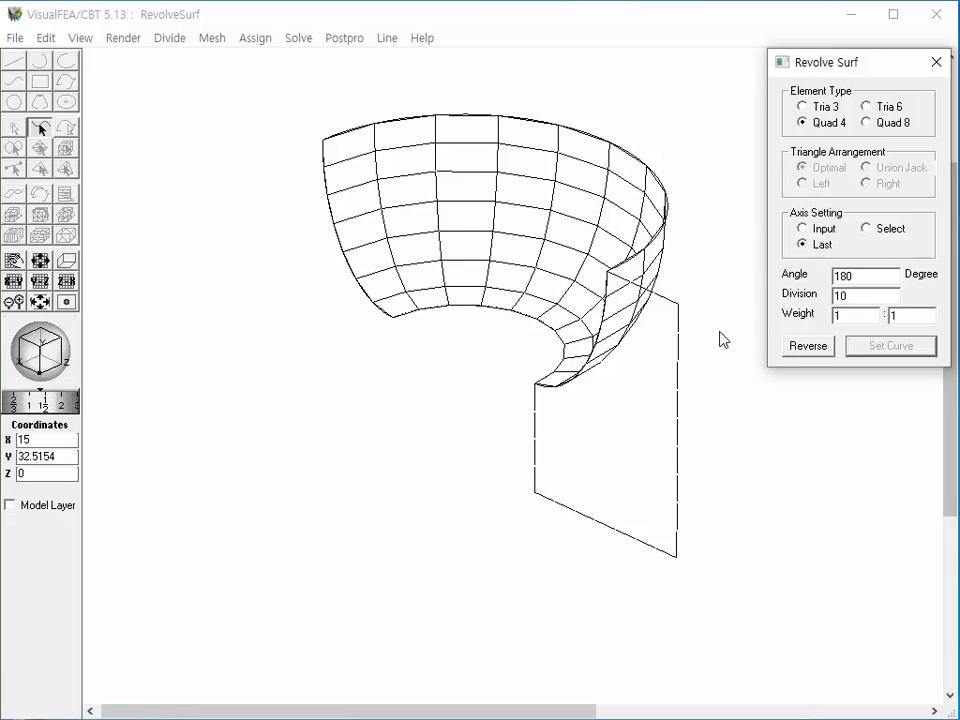
- Revolve the profile's upper, outer, lower and inner straight lines one at a time about the last axis as separate surface meshes
click(658, 293)
click(893, 348)
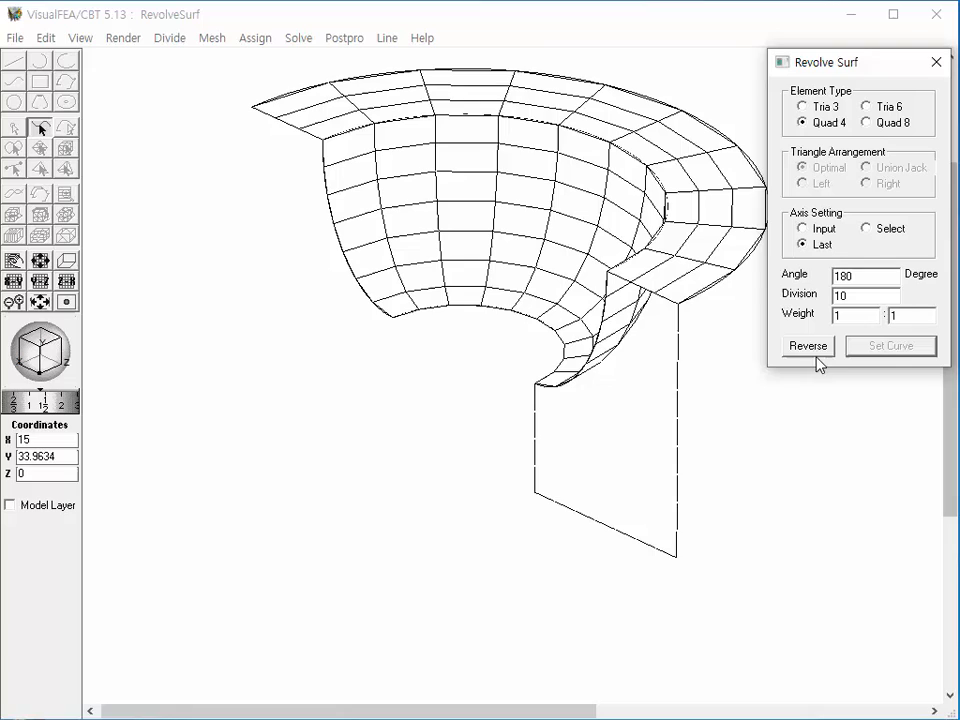
click(680, 343)
click(889, 352)
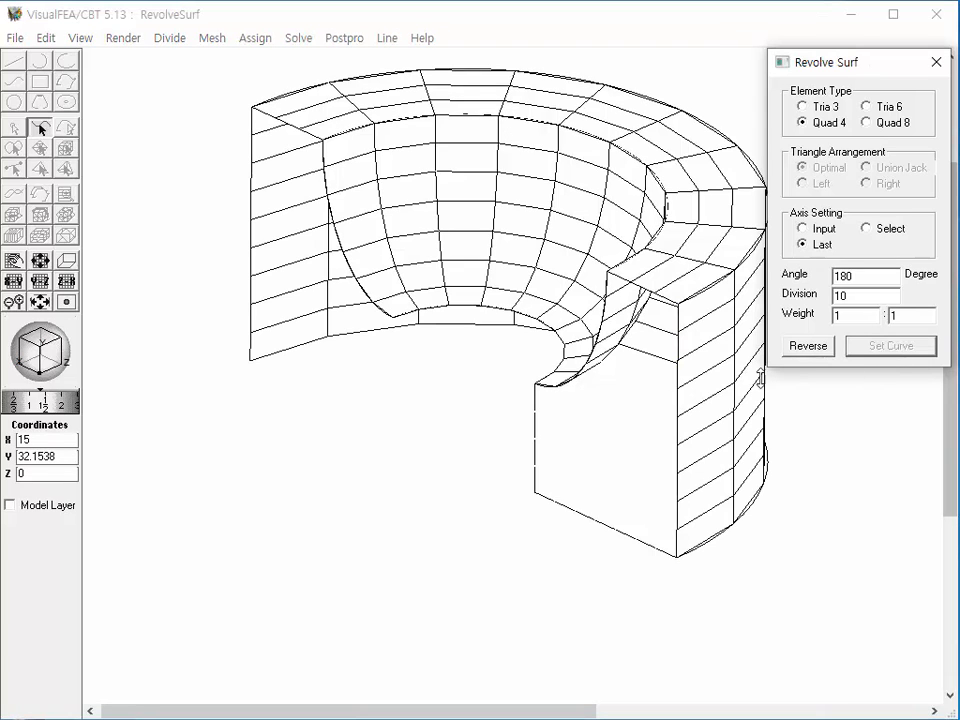
click(590, 521)
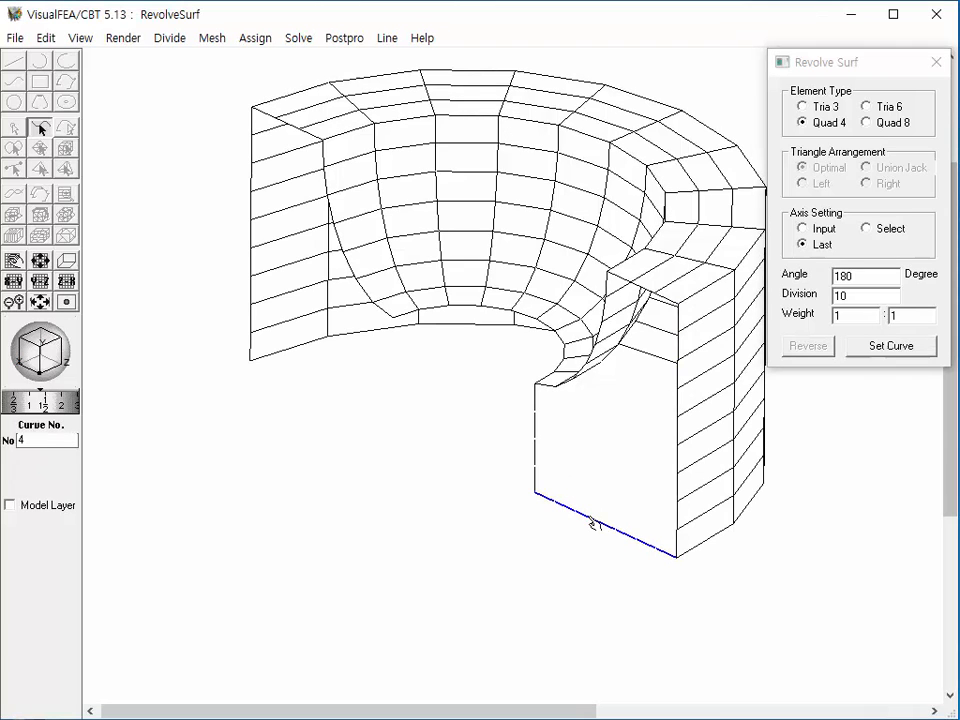
click(891, 352)
click(537, 448)
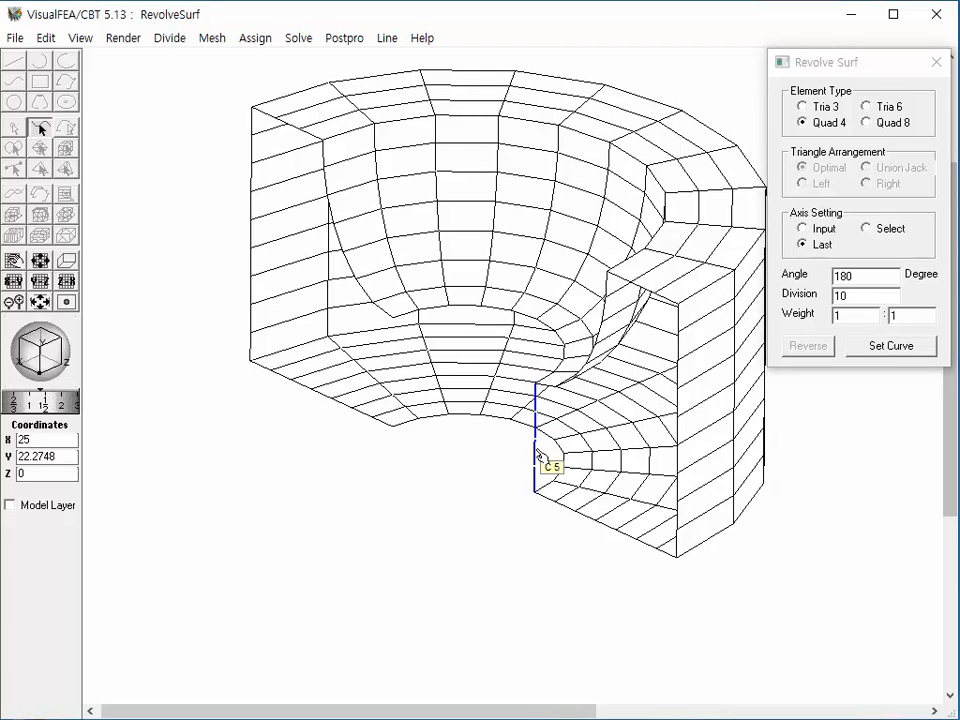
click(891, 352)
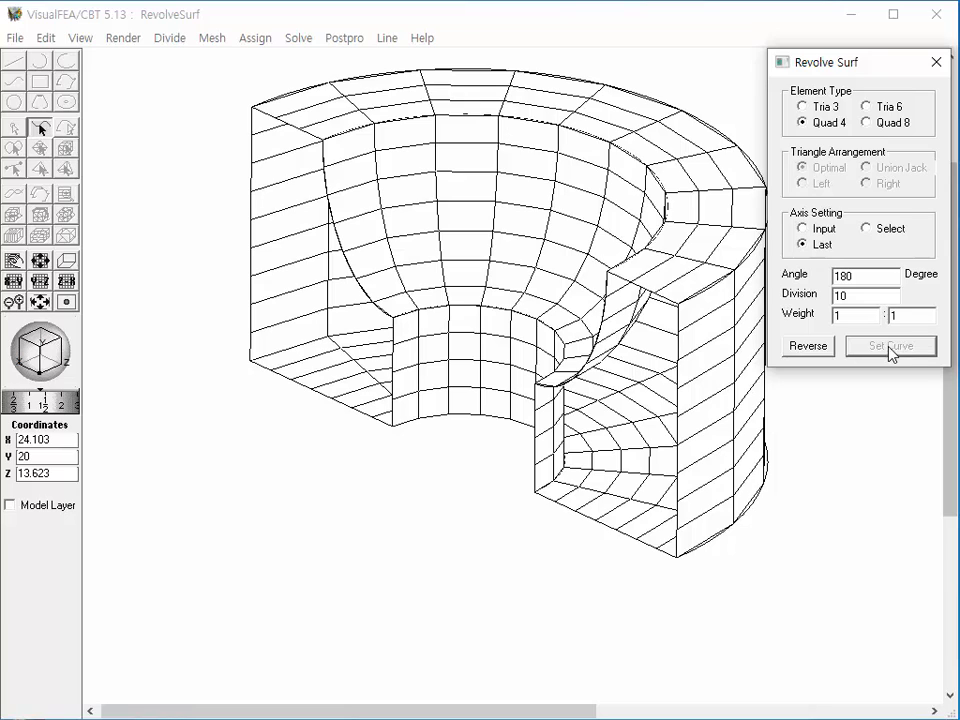
click(935, 62)
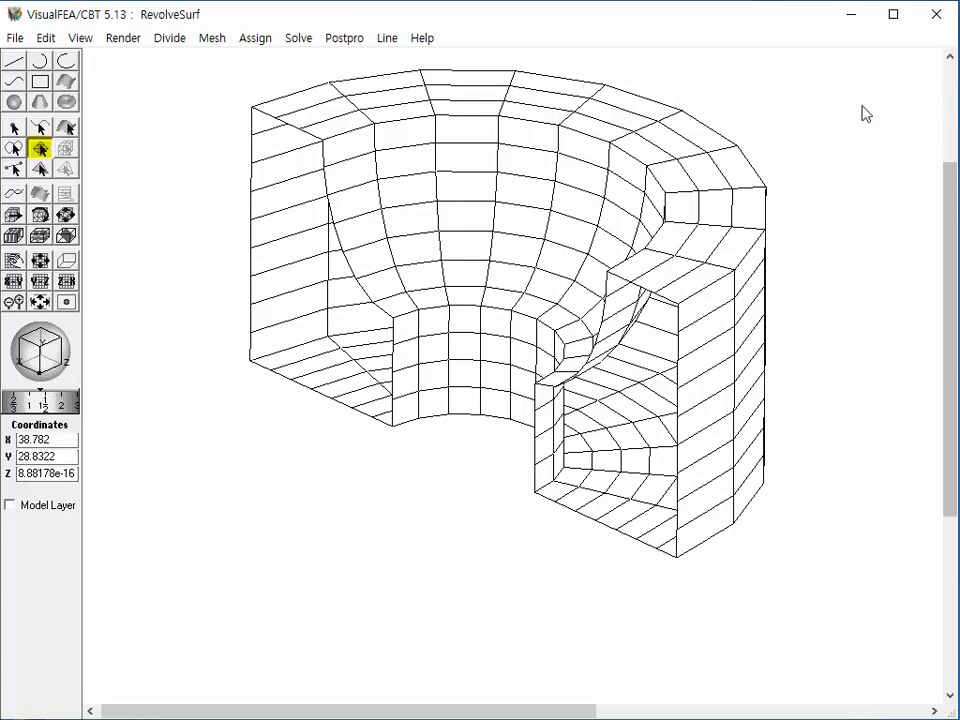
- Select the revolved surfaces one after another to check that each is a separate surface
click(528, 232)
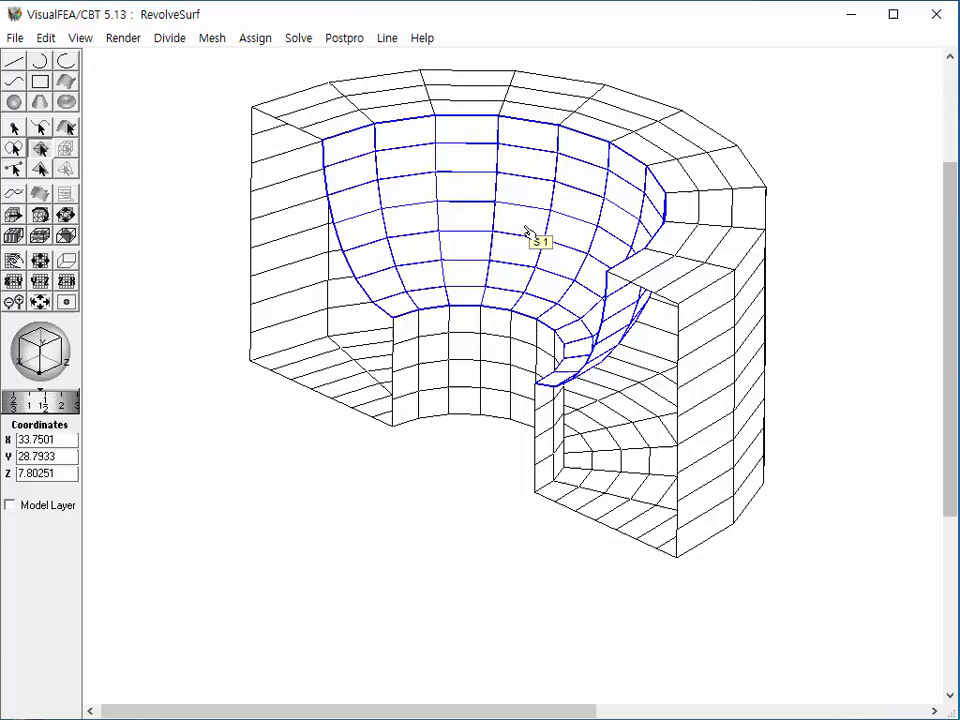
click(456, 362)
click(390, 113)
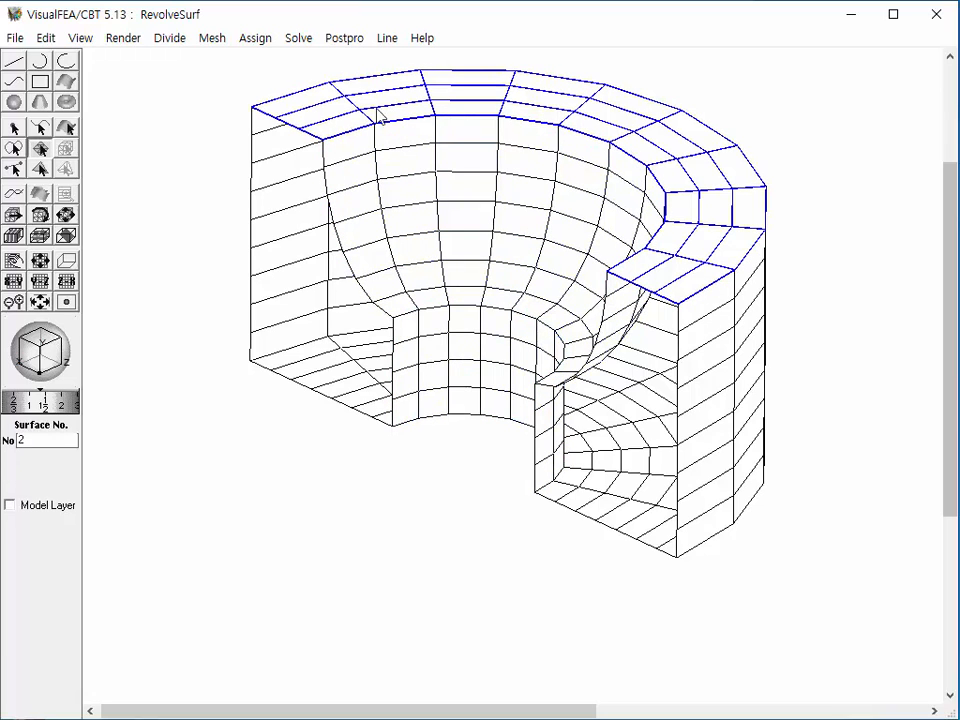
click(285, 190)
click(342, 382)
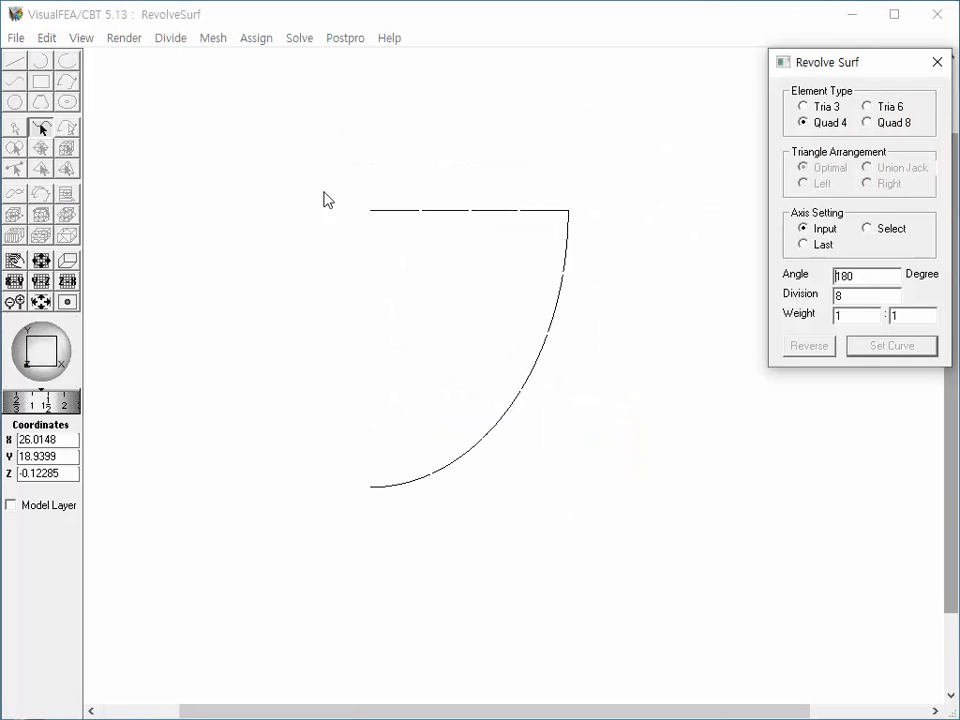
- Set the horizontal line and the connected arc together as the source curves of the surface revolution
click(339, 158)
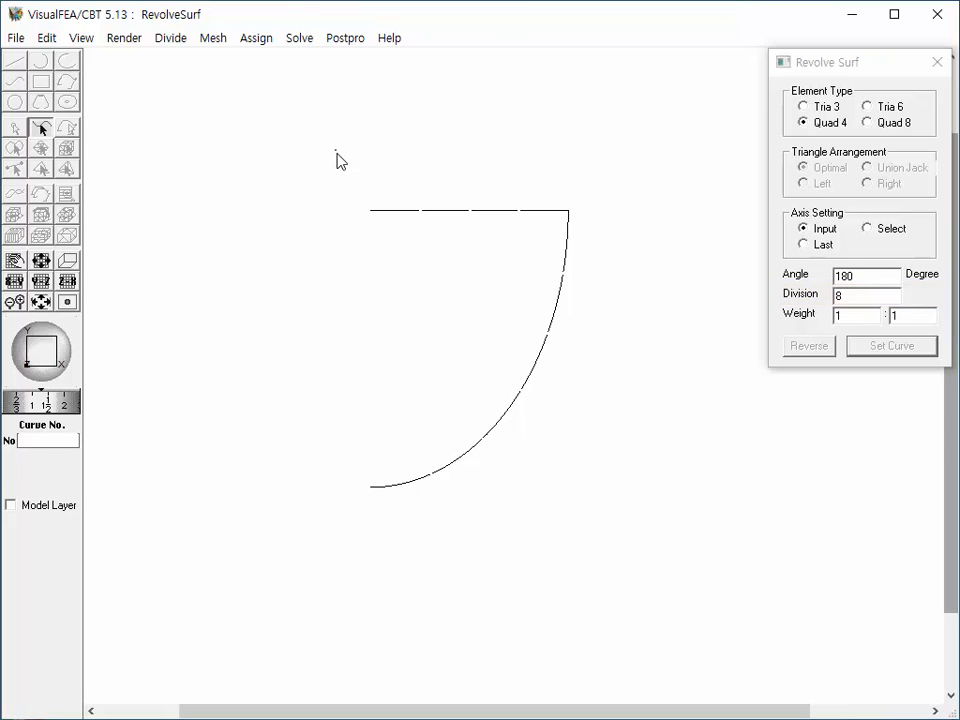
drag(336, 152, 625, 567)
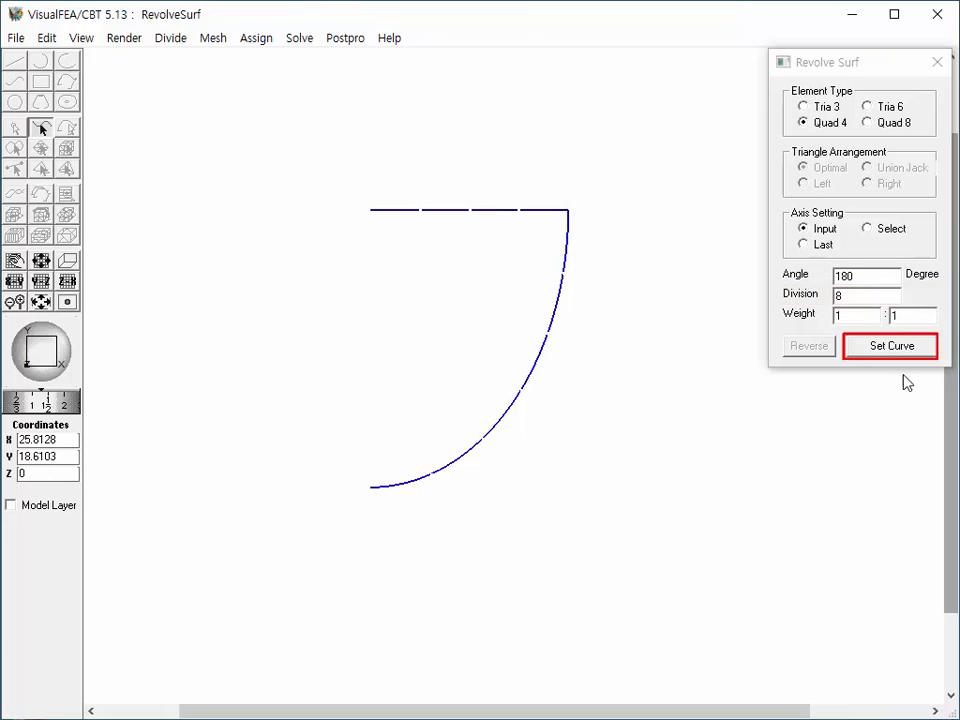
click(904, 348)
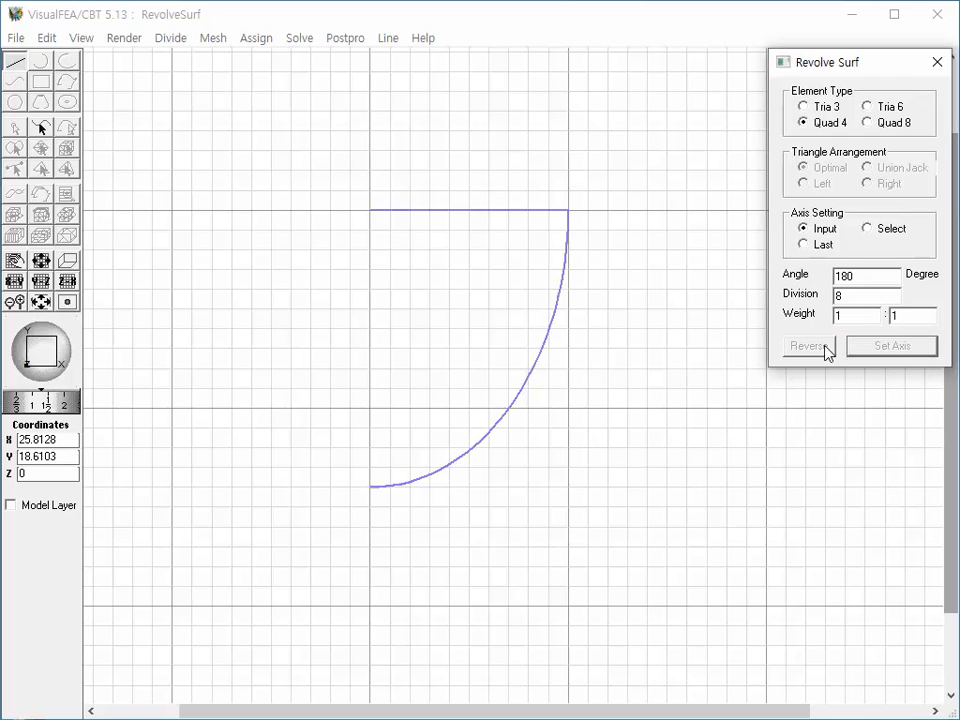
- Try a vertical revolution axis from (22,32) to (22,14) that crosses the source curves
click(410, 167)
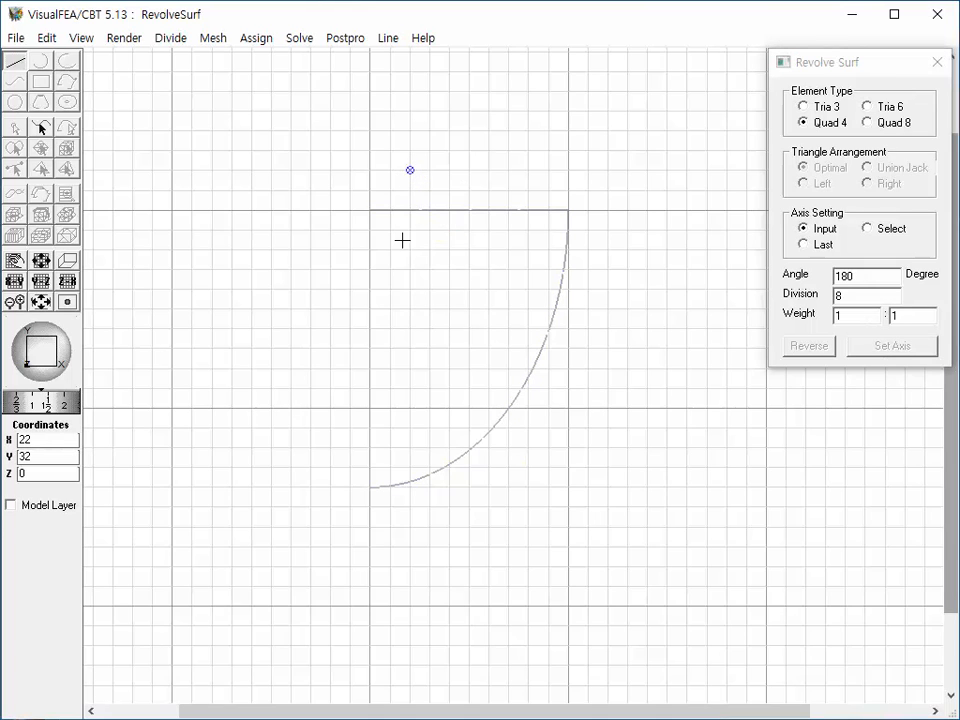
click(412, 527)
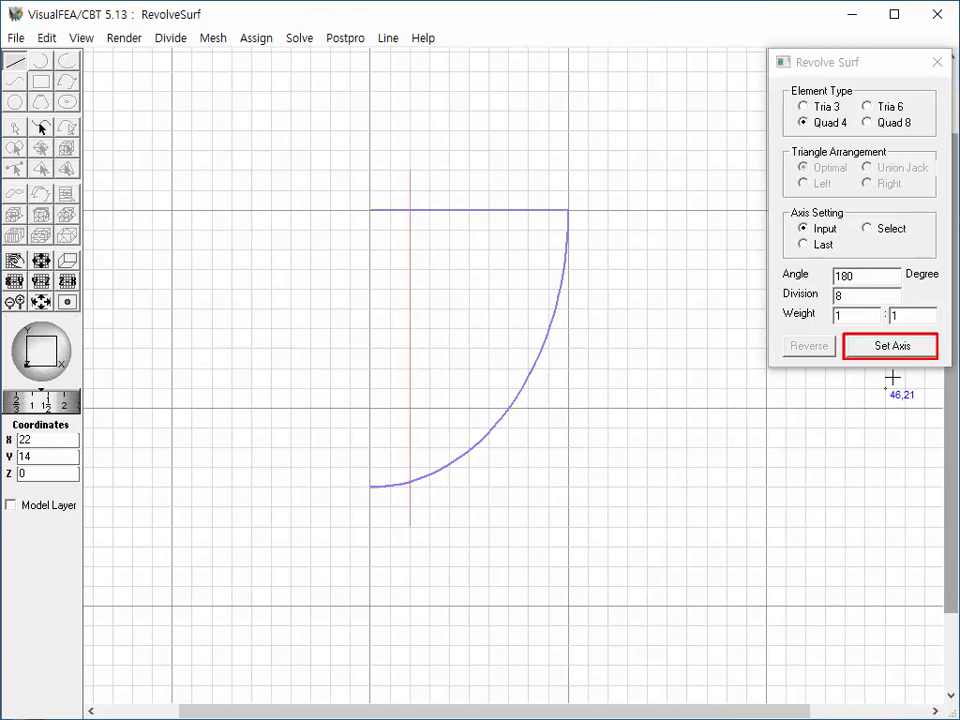
click(896, 347)
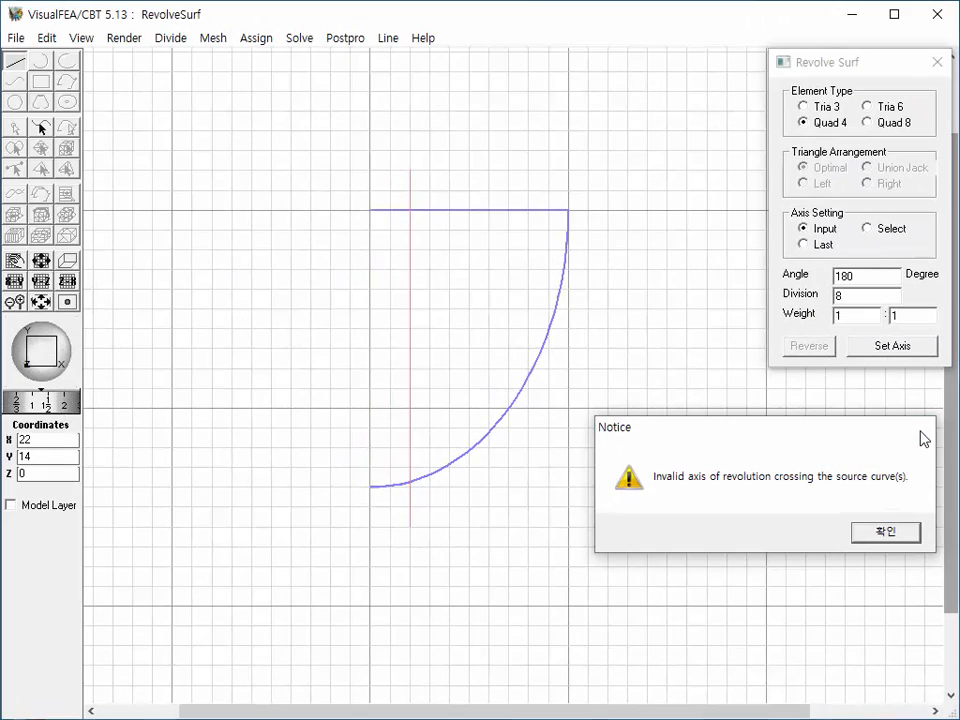
click(921, 427)
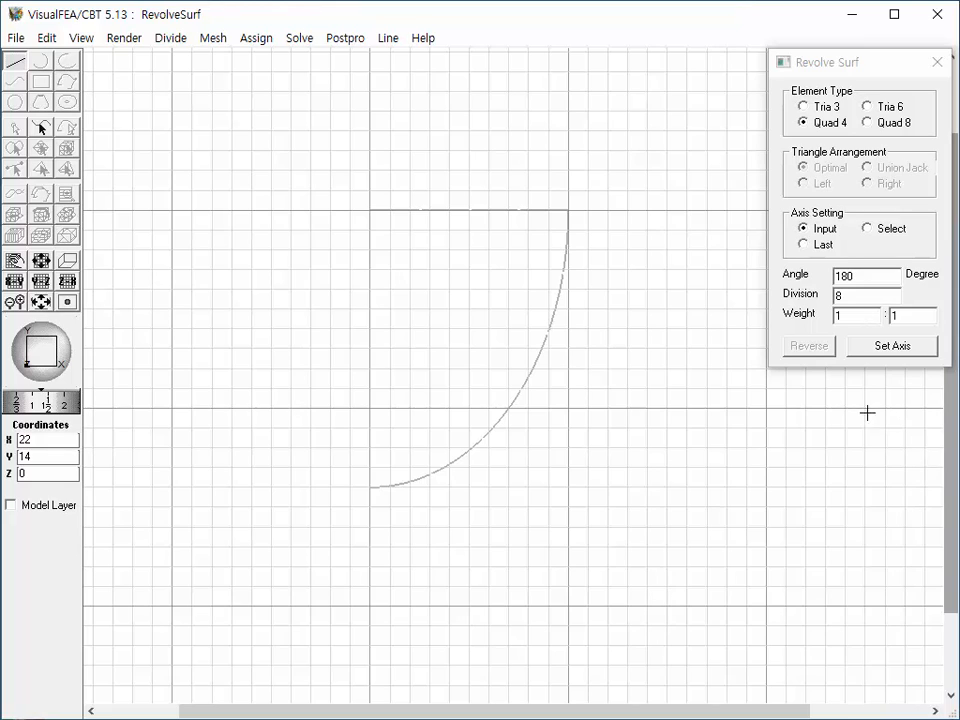
- Revolve the horizontal line and arc 180 degrees with 8 divisions about a vertical axis from (20,32) to (20,13) through their end points
click(370, 170)
click(370, 548)
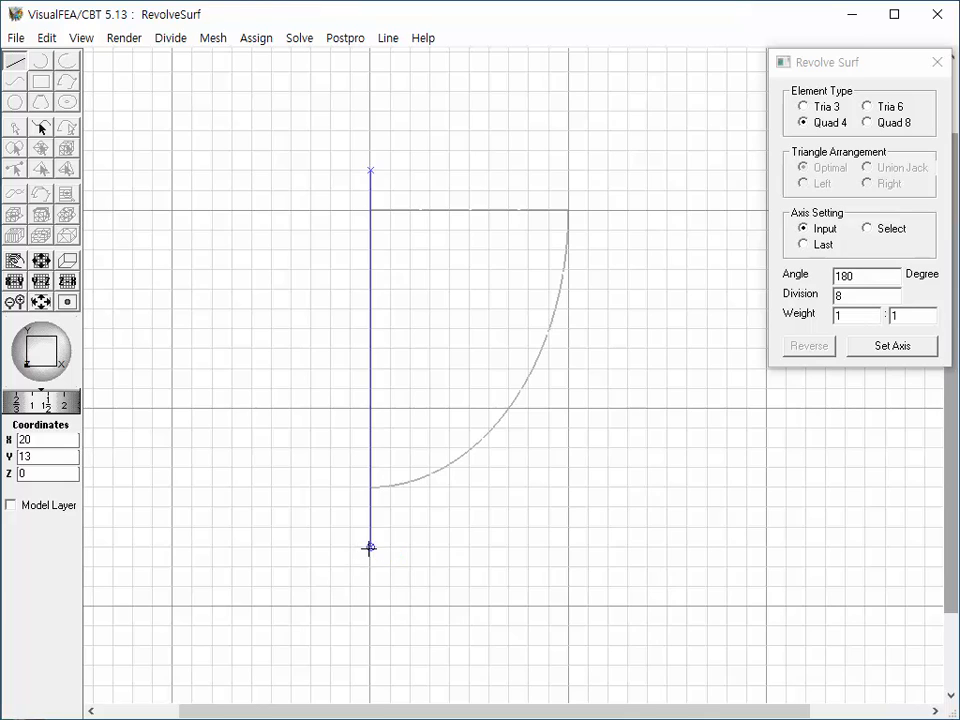
click(877, 347)
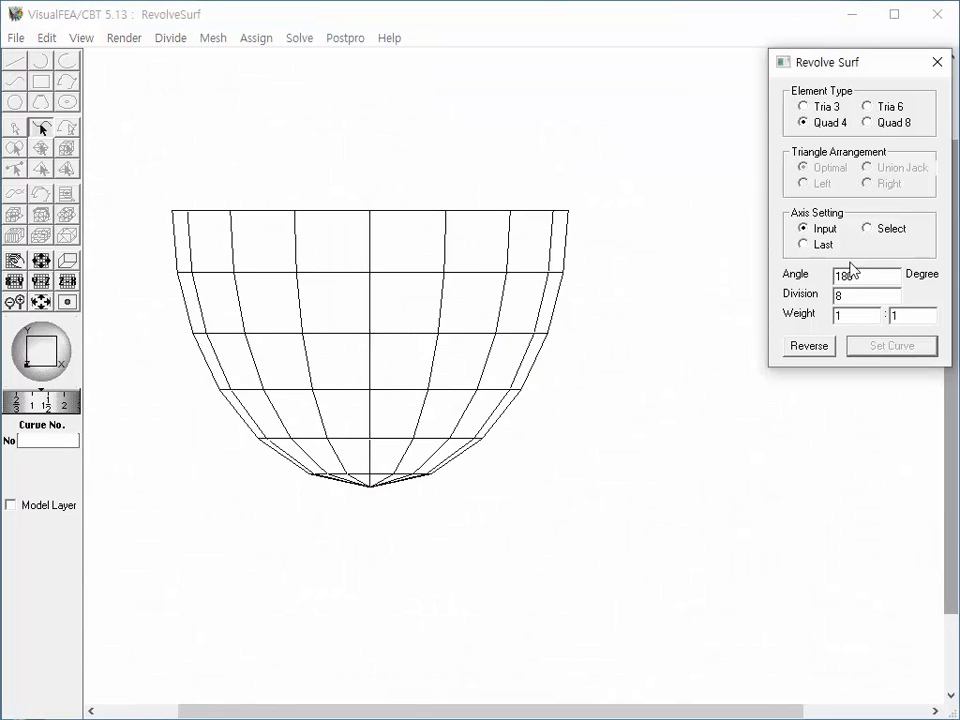
click(936, 61)
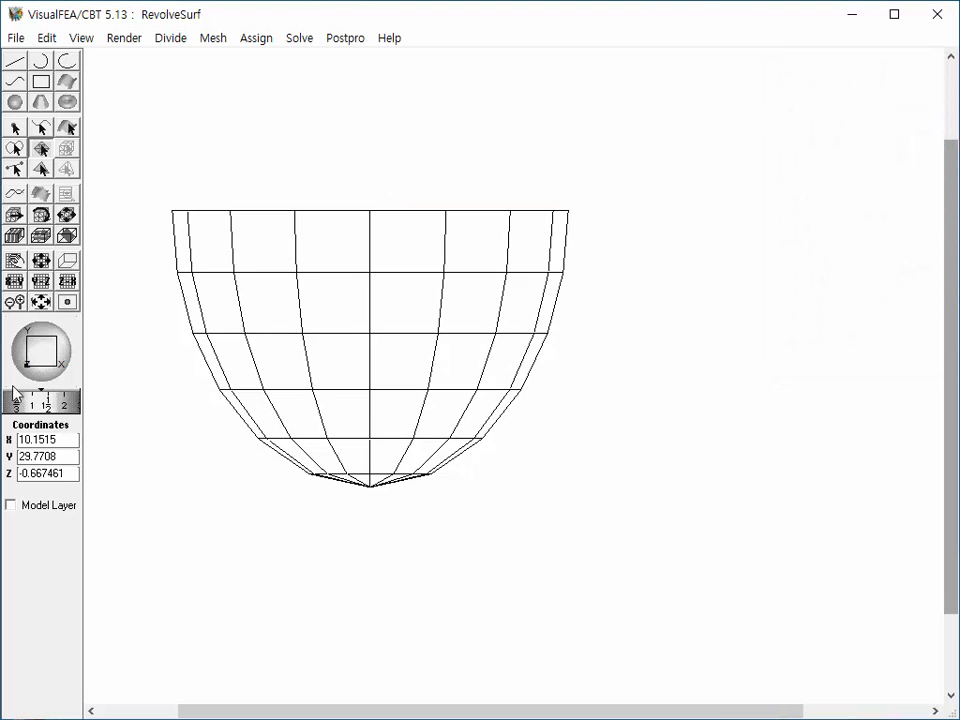
- Inspect the shape and nodes of individual surface elements across the flat top and curved side, including those touching the revolution axis
drag(57, 355, 38, 368)
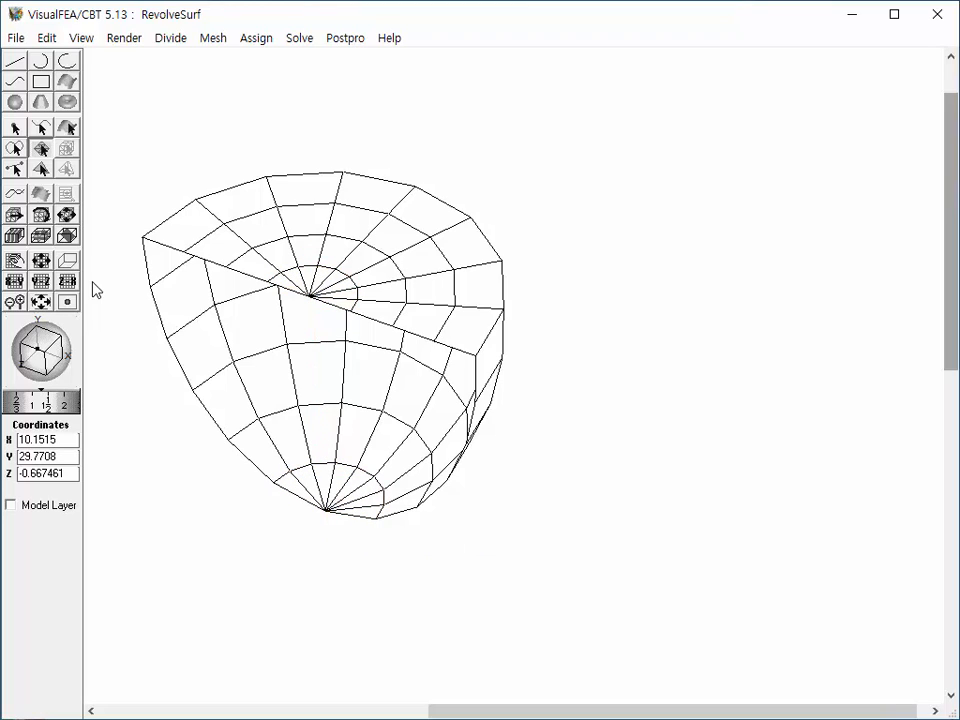
click(41, 170)
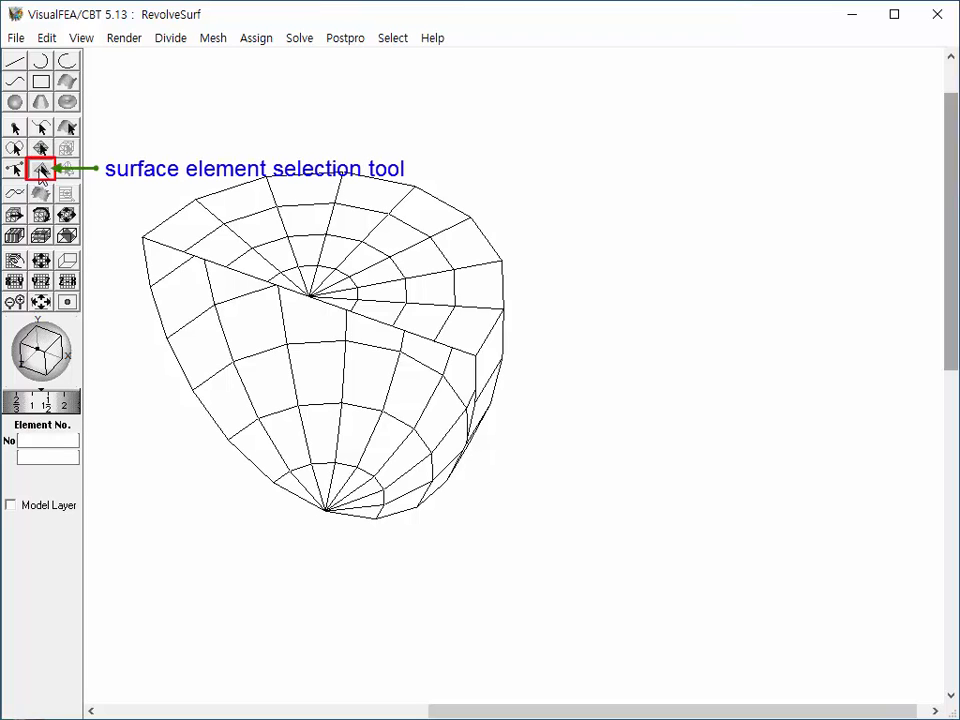
click(349, 228)
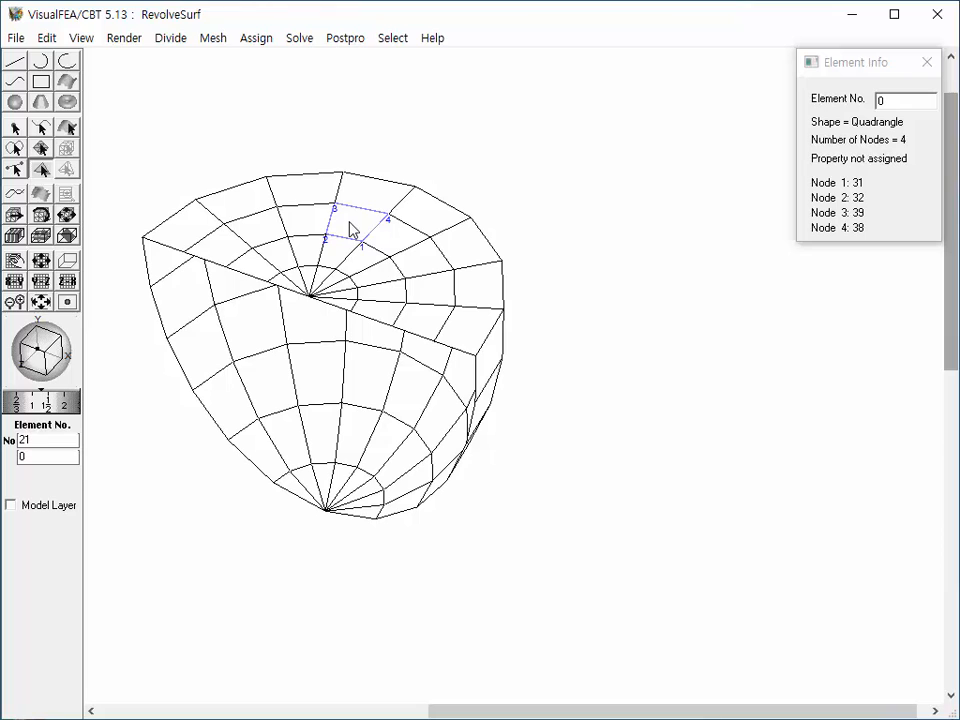
click(335, 258)
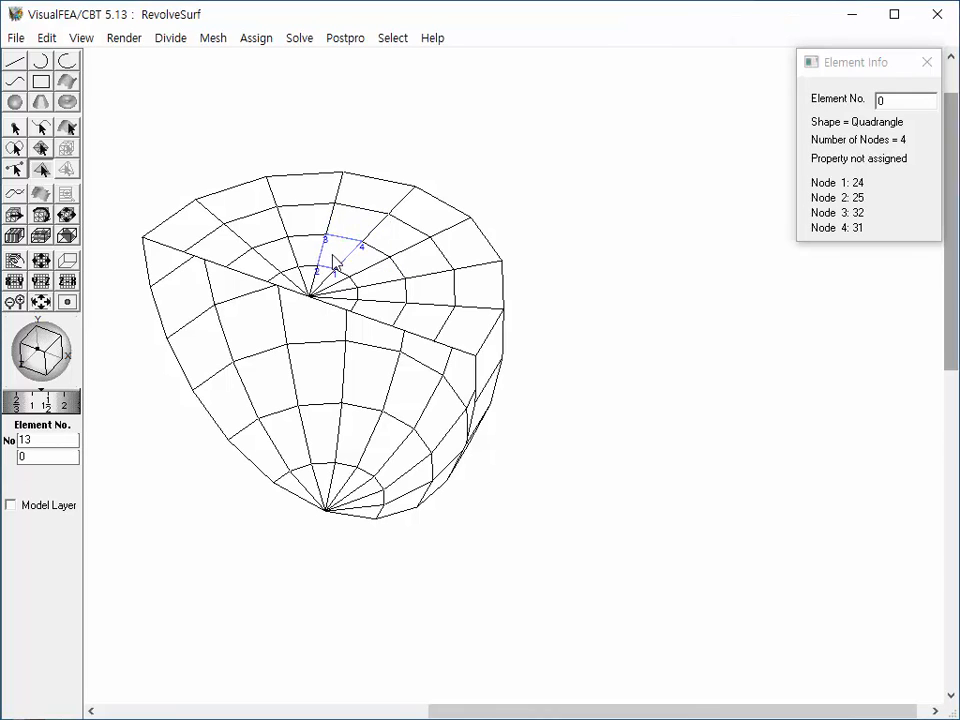
click(320, 278)
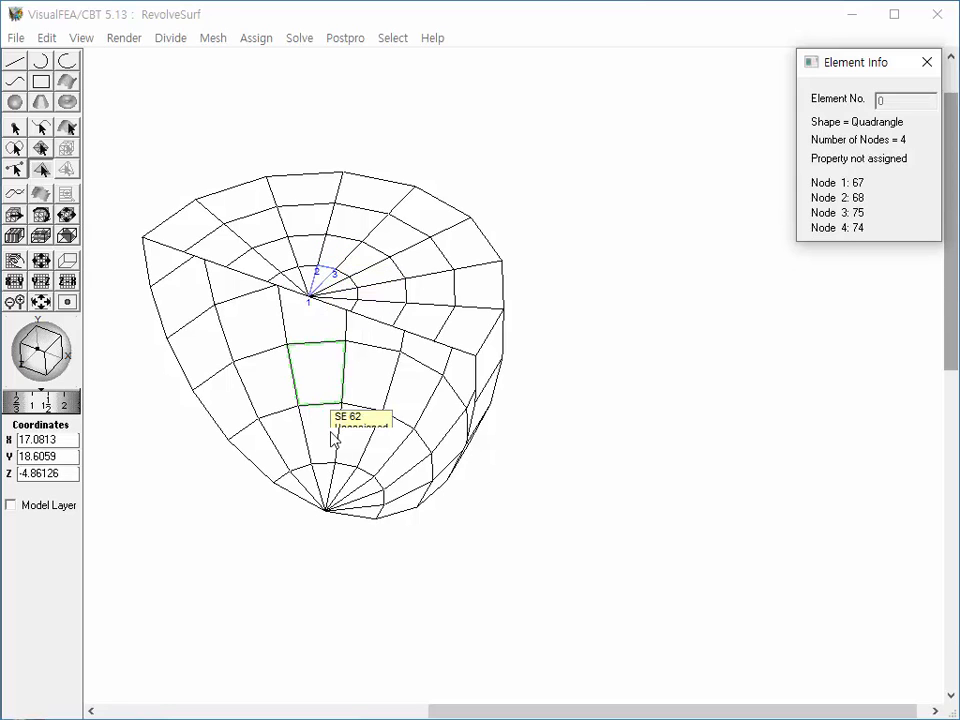
click(333, 489)
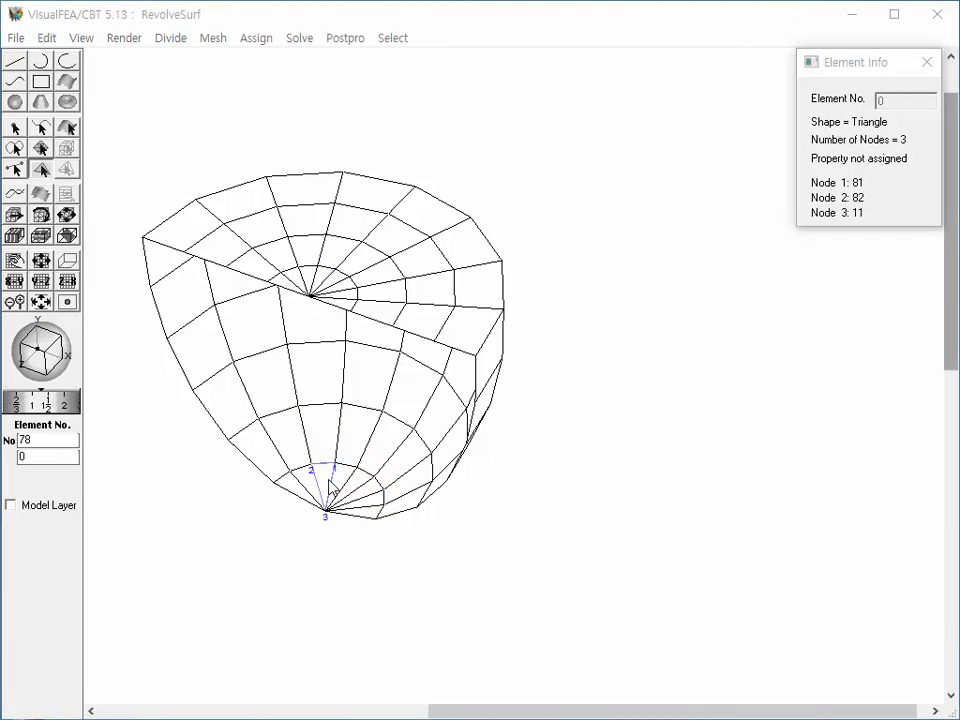